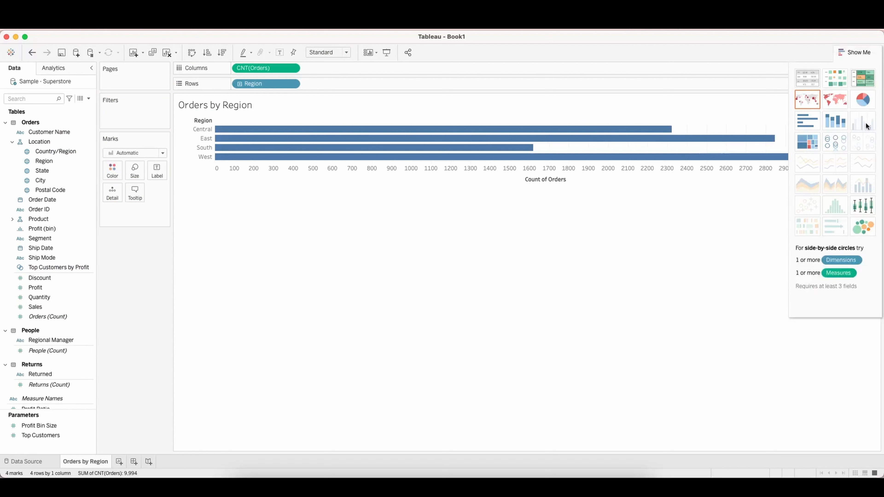
Step: Convert the Orders by Region bars to a pie chart and fit it to Entire View
left_click(862, 100)
left_click(324, 53)
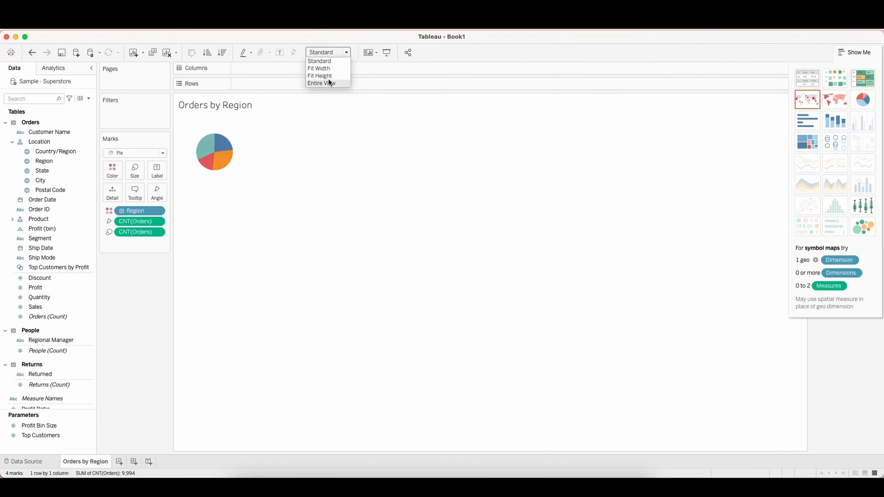
left_click(328, 80)
Step: Add min(0) to Rows, duplicate it there, and combine the two pills as a dual axis
double_click(284, 83)
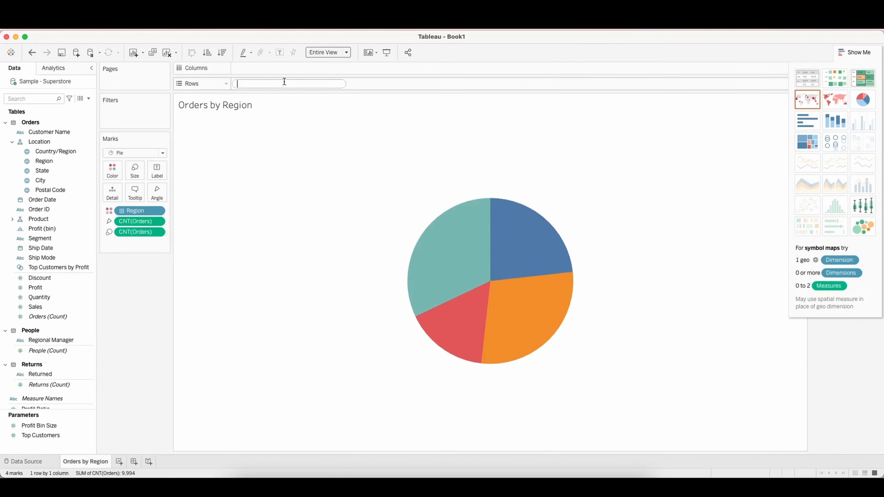
type("min(0)")
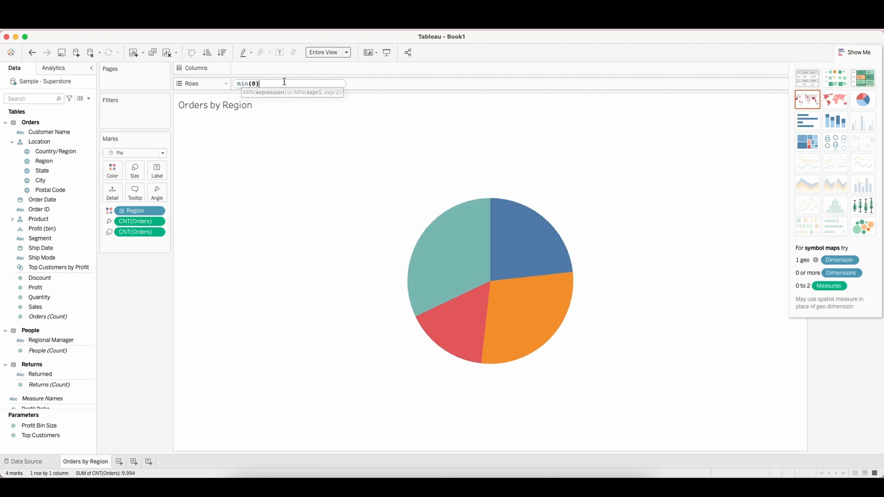
key("Return")
left_click_drag(284, 83, 321, 87)
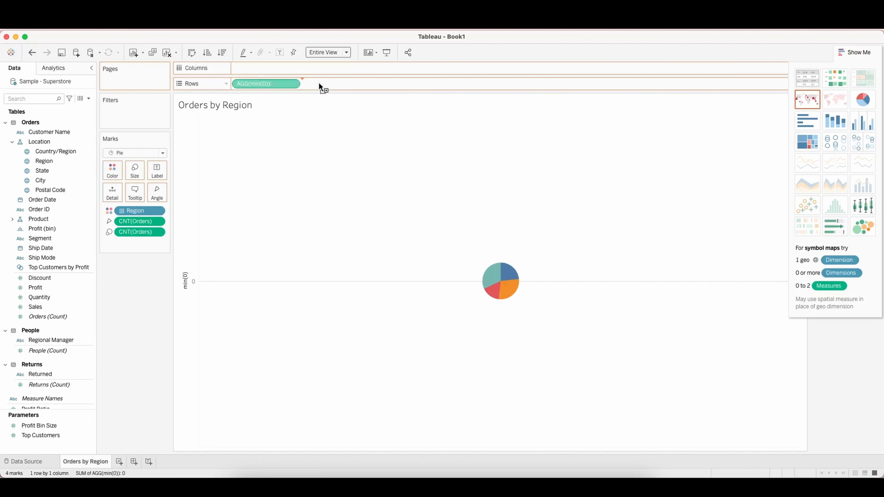
left_click(361, 83)
left_click(407, 176)
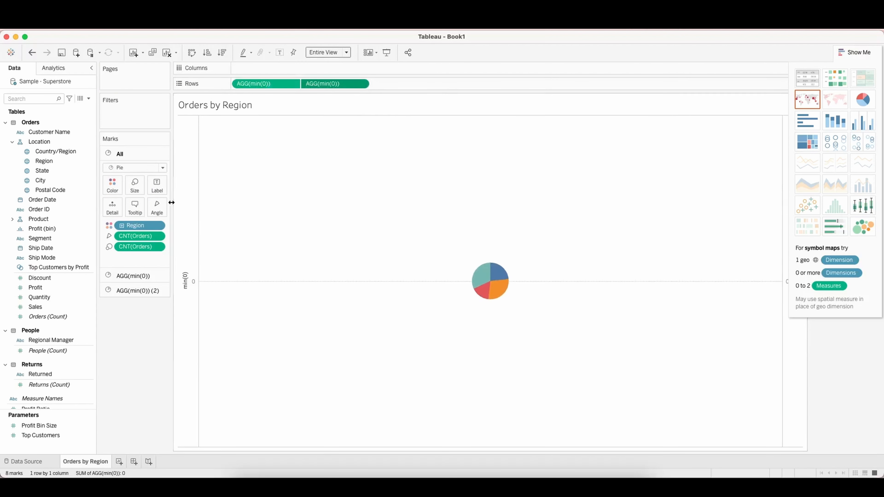
Step: Synchronize the two min(0) axes and hide their headers
right_click(183, 205)
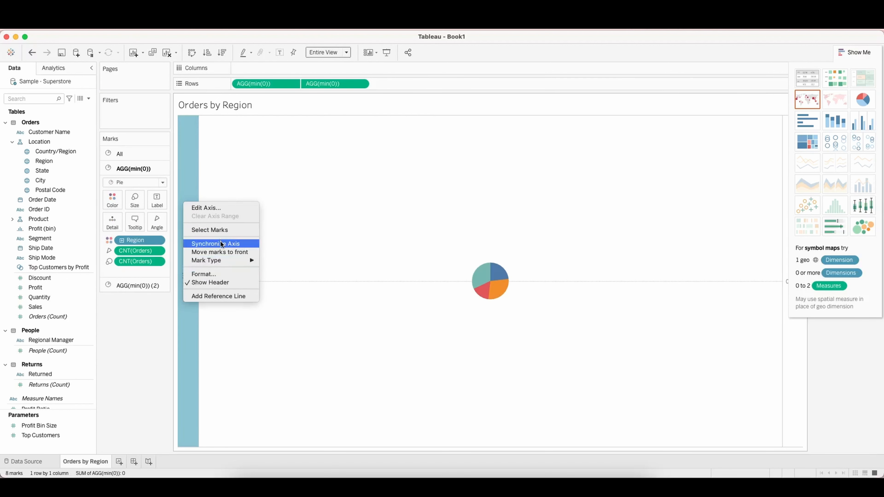
left_click(190, 245)
right_click(190, 250)
left_click(258, 327)
Step: Set the worksheet's row divider and column divider pane borders to None
right_click(290, 220)
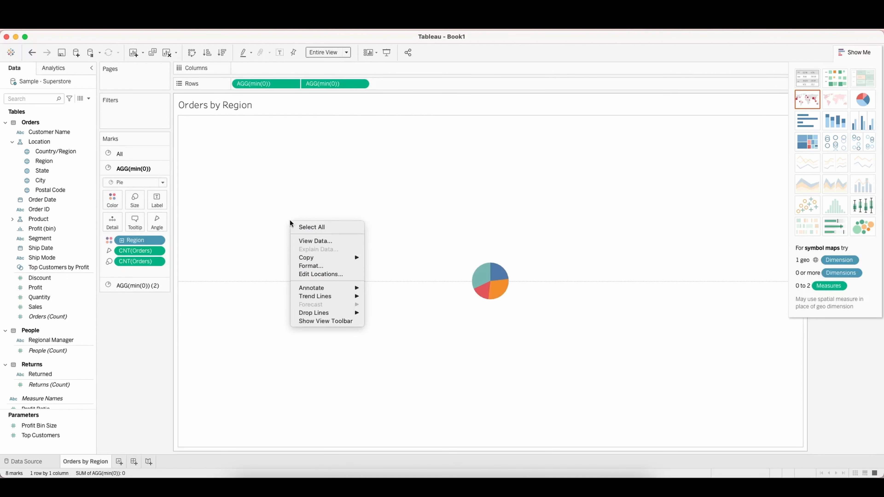
left_click(320, 267)
left_click(45, 86)
left_click(56, 282)
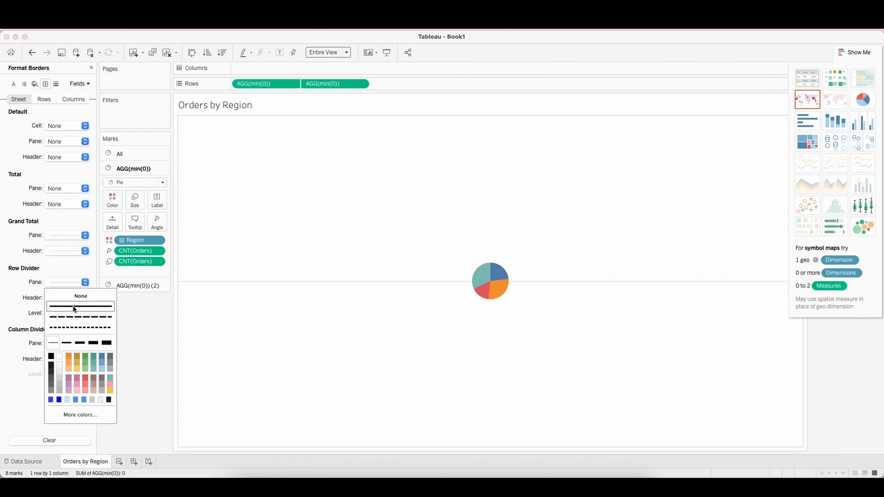
left_click(71, 297)
left_click(9, 339)
left_click(60, 347)
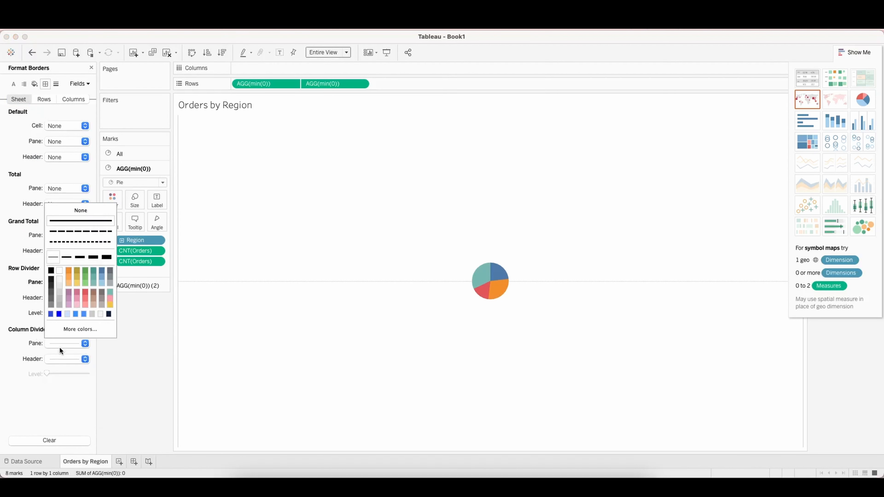
left_click(79, 208)
Step: Set the Rows grid lines and zero lines to None
left_click(55, 84)
left_click(44, 99)
left_click(64, 125)
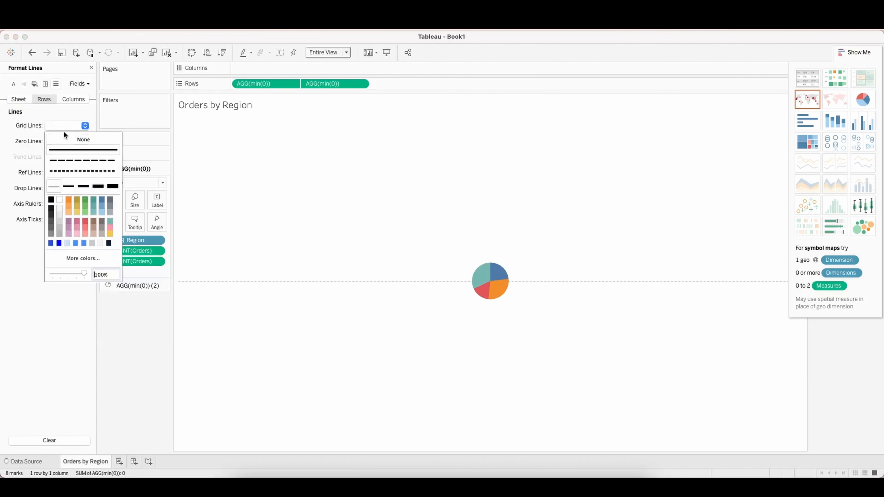
left_click(64, 139)
left_click(57, 142)
left_click(63, 150)
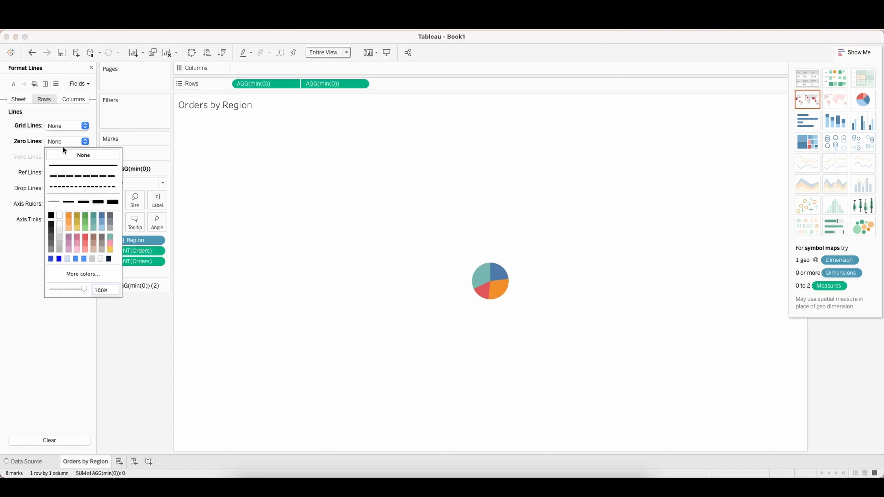
left_click(321, 262)
Step: Enlarge both overlaid pies together through the size setting for all marks
left_click(148, 158)
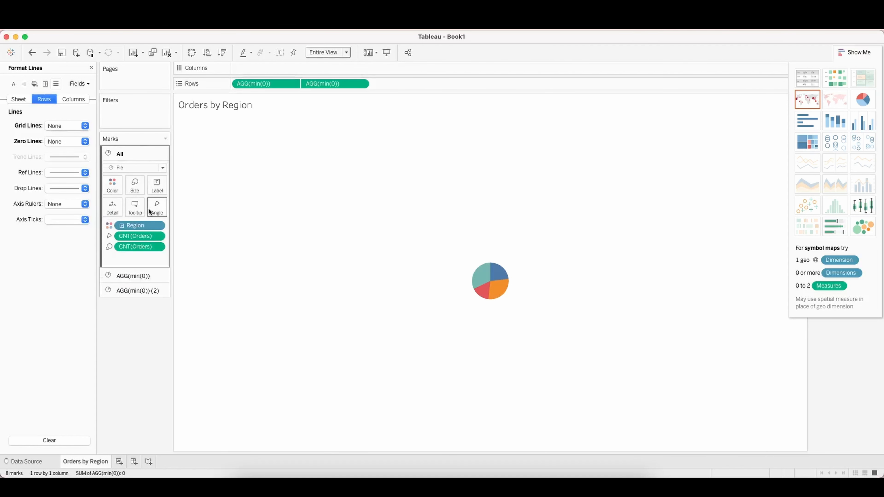
left_click_drag(168, 207, 171, 207)
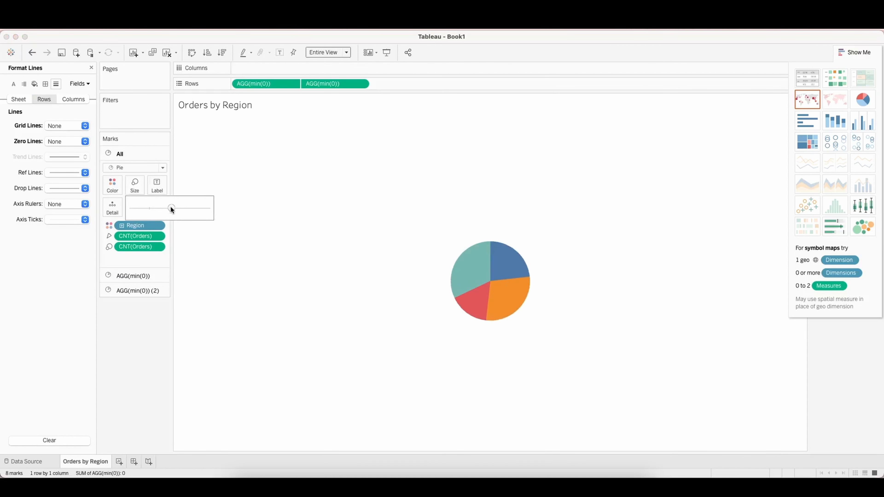
Step: Remove all fields from the second min(0) marks and shrink that pie to form the donut's centre
left_click(164, 290)
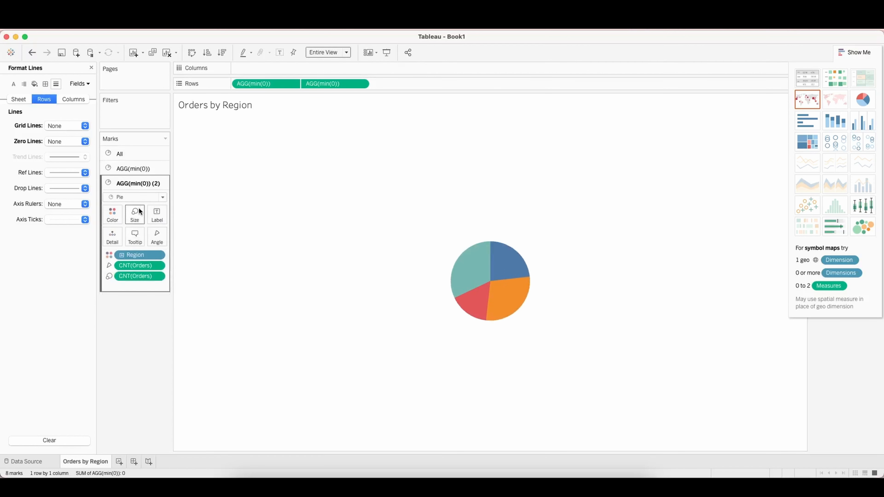
left_click_drag(136, 277, 132, 310)
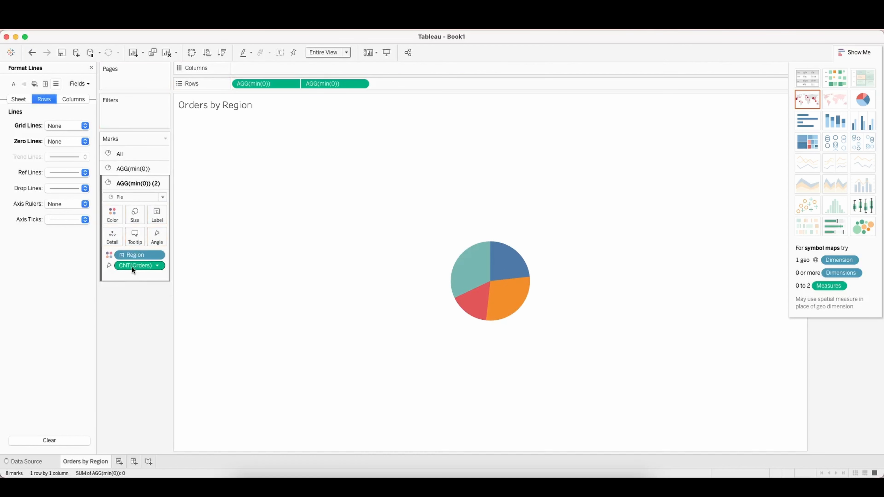
left_click_drag(132, 267, 141, 337)
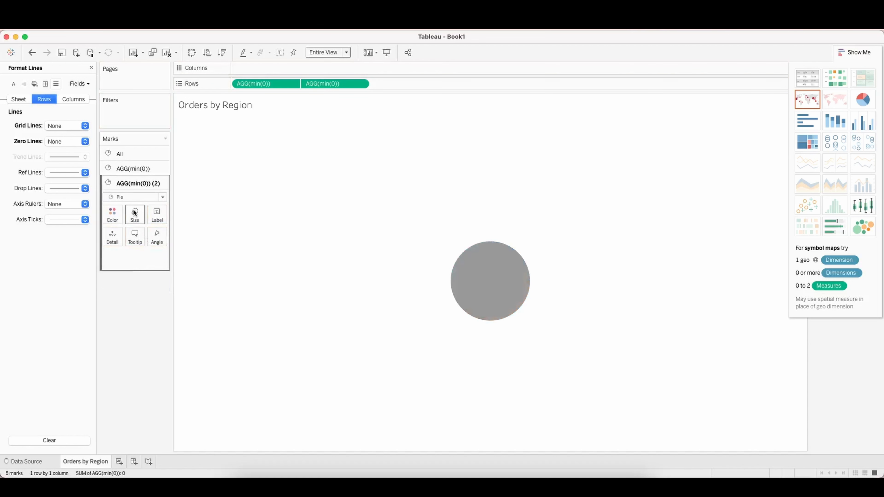
left_click(141, 220)
left_click_drag(171, 237, 161, 236)
Step: Change the second min(0) mark type to Shape and assign the custom image of three people in blue
left_click(137, 197)
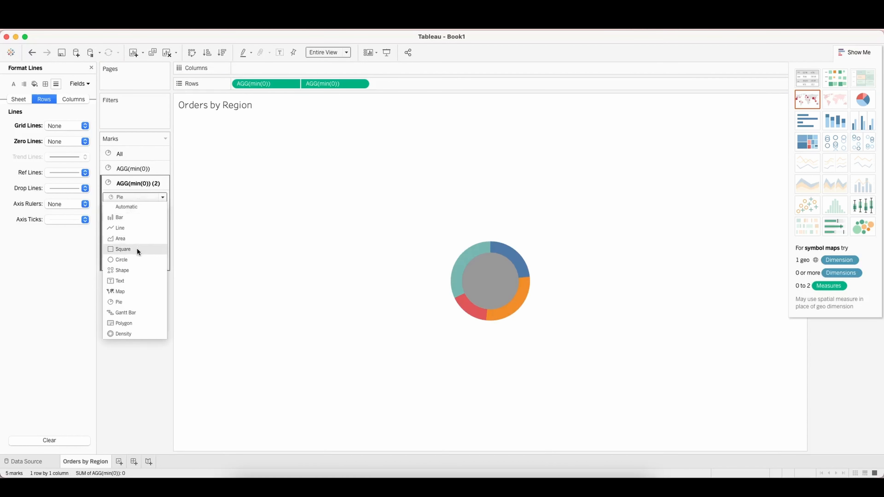
left_click(130, 271)
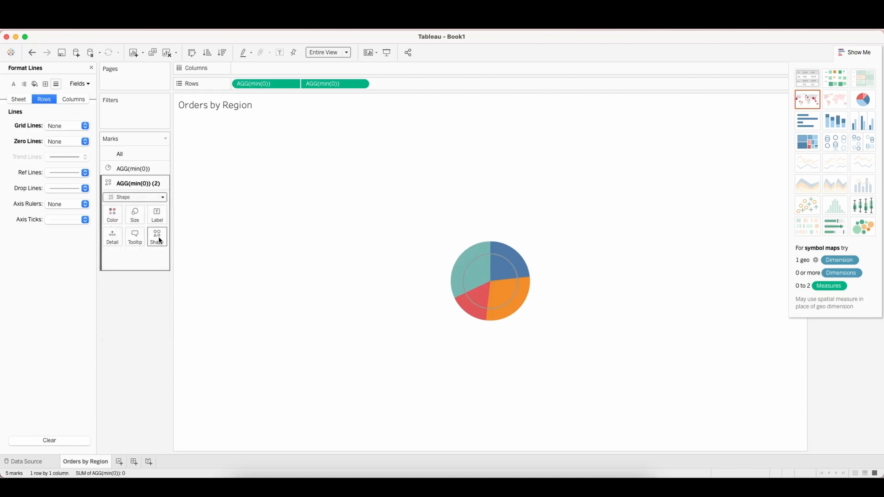
left_click(160, 243)
left_click(174, 300)
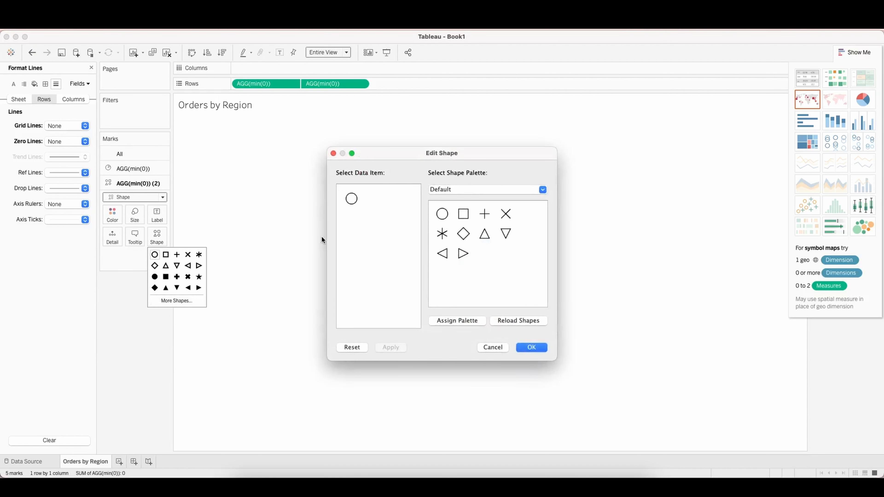
left_click(439, 189)
left_click(510, 225)
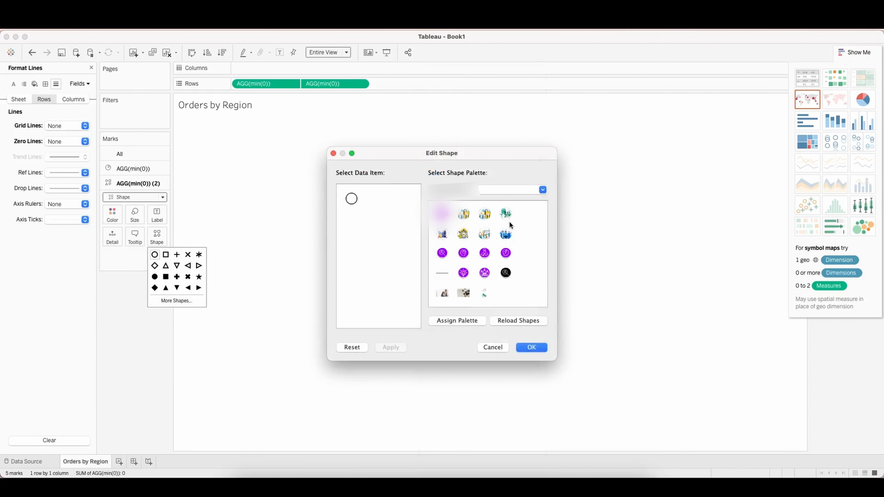
left_click(505, 232)
left_click(531, 348)
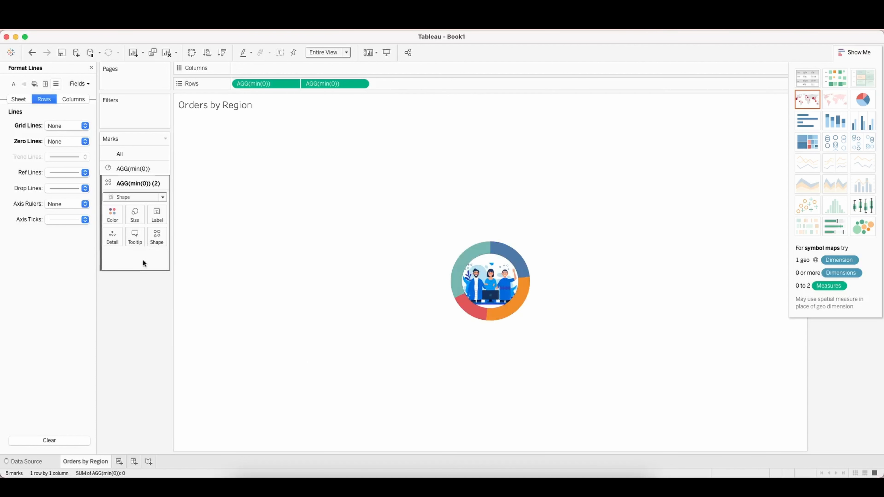
Step: Label the outer pie's slices with the order count in bold above the region name
left_click(147, 169)
left_click_drag(144, 238, 155, 200)
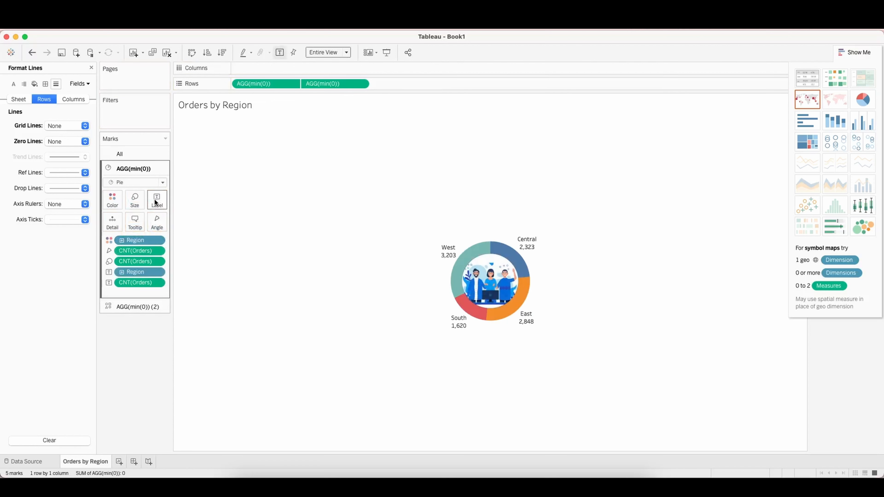
left_click(157, 200)
left_click(245, 248)
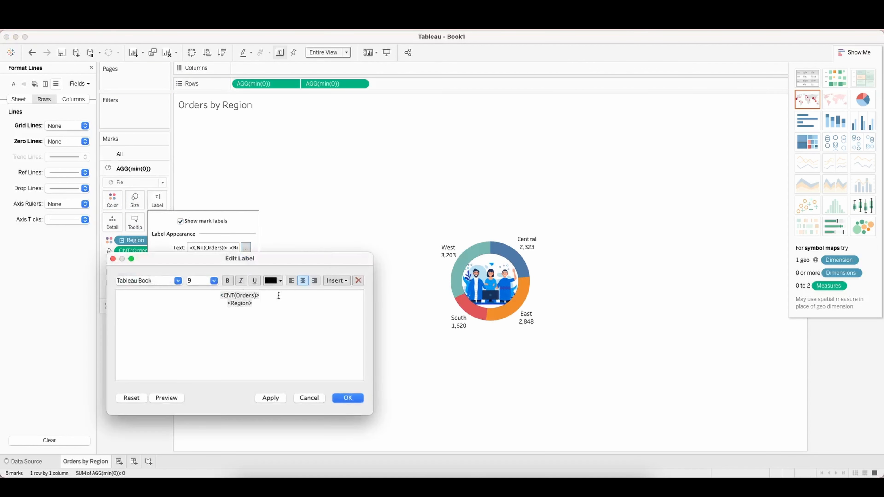
left_click_drag(266, 296, 116, 278)
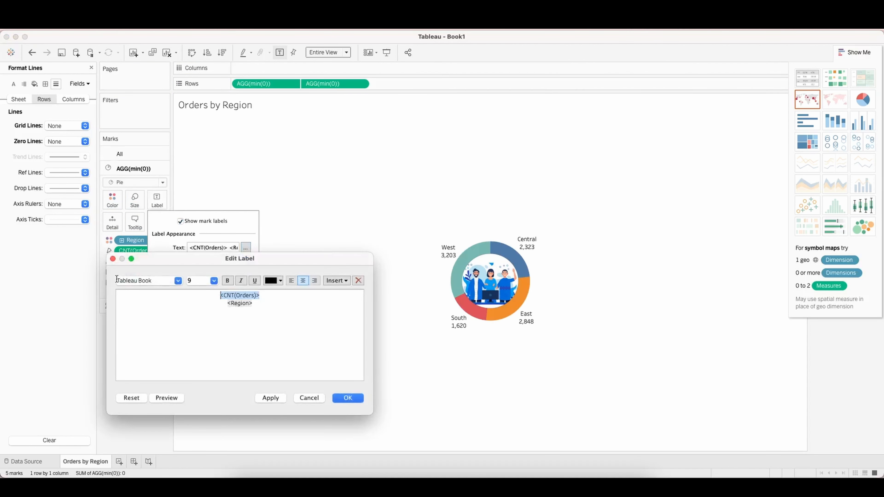
left_click(351, 399)
Step: Apply a Percent of Total quick table calculation to the CNT(Orders) label
left_click(127, 288)
right_click(141, 283)
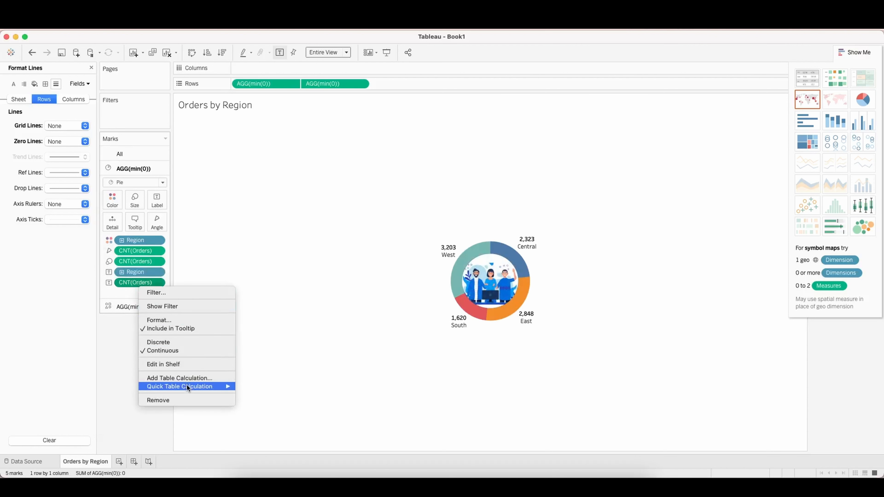
mouse_move(195, 386)
left_click(275, 410)
Step: Format the percent-of-total labels as Percentage with 0 decimal places
right_click(135, 284)
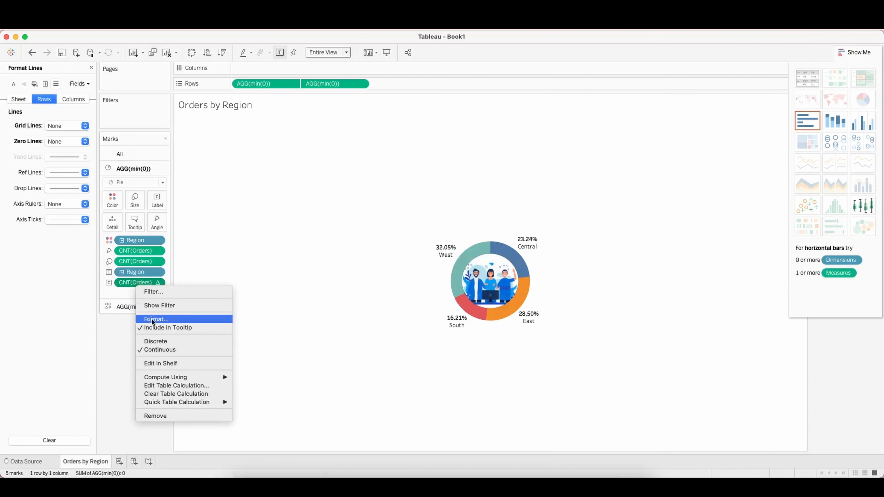
left_click(163, 320)
left_click(85, 157)
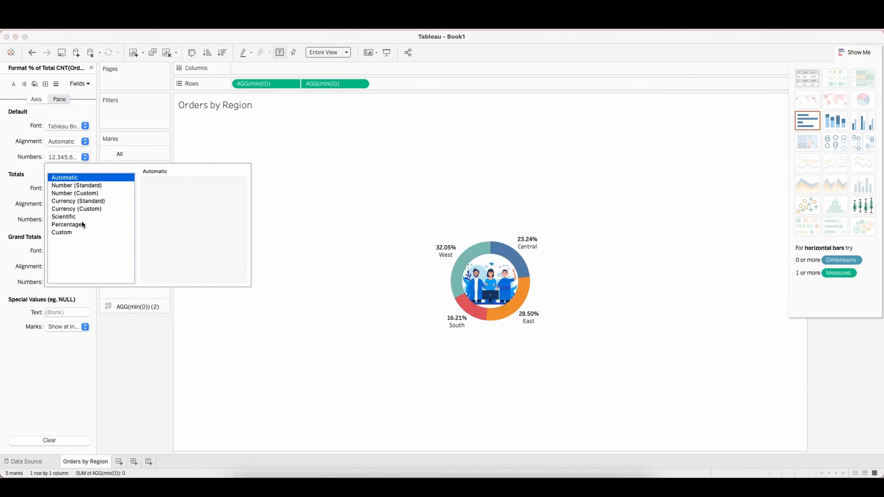
left_click(67, 224)
left_click(171, 194)
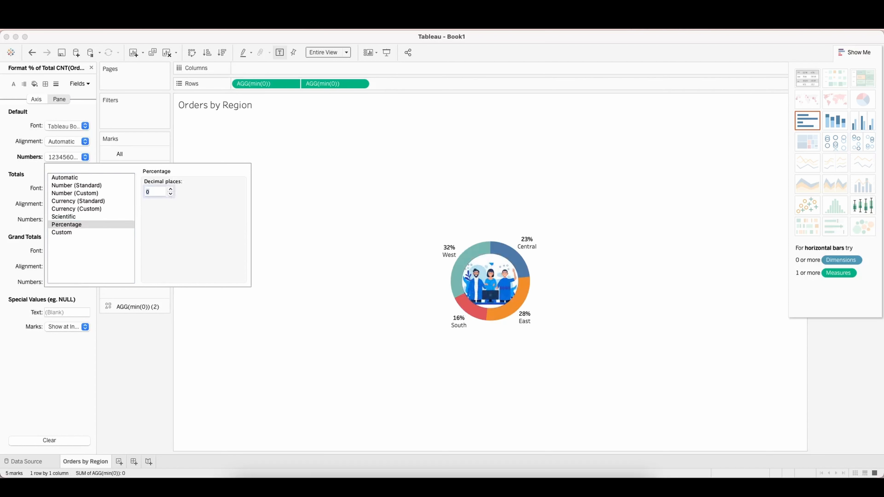
left_click(249, 362)
Step: Duplicate the Orders by Region worksheet and rename the copy as Orders by Category
right_click(88, 463)
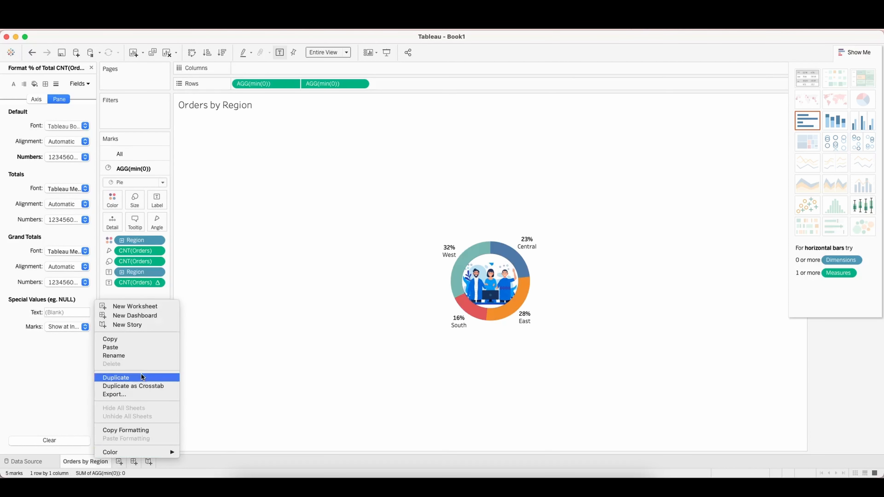
left_click(141, 377)
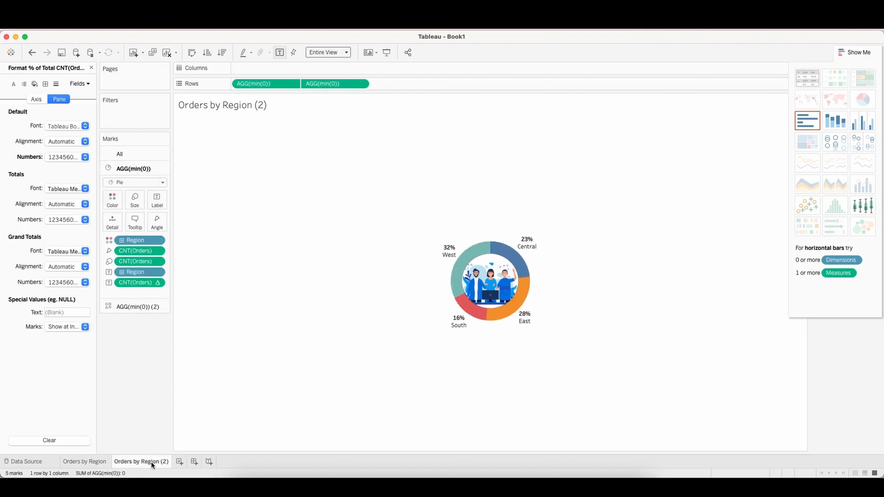
double_click(143, 461)
left_click_drag(142, 462, 163, 463)
type("Category")
key("Return")
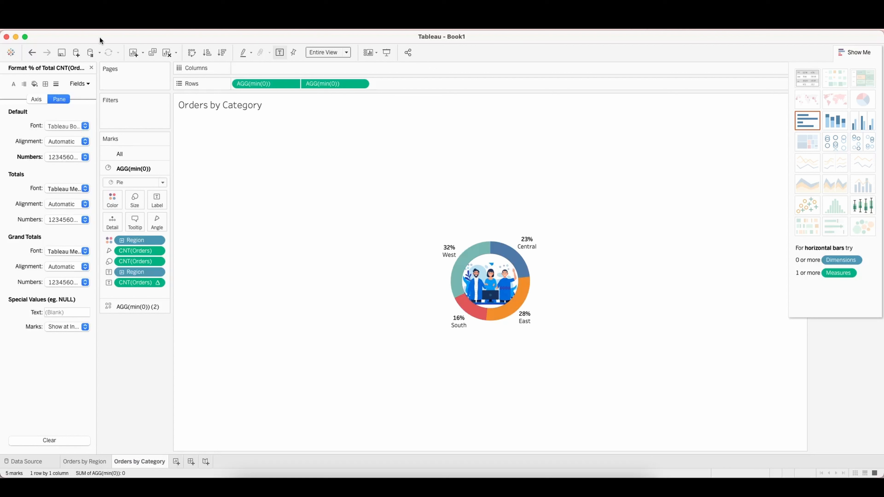
Step: Replace Region with Category for the outer pie's color and label, and hide the chart suggestions
left_click(91, 68)
left_click(20, 218)
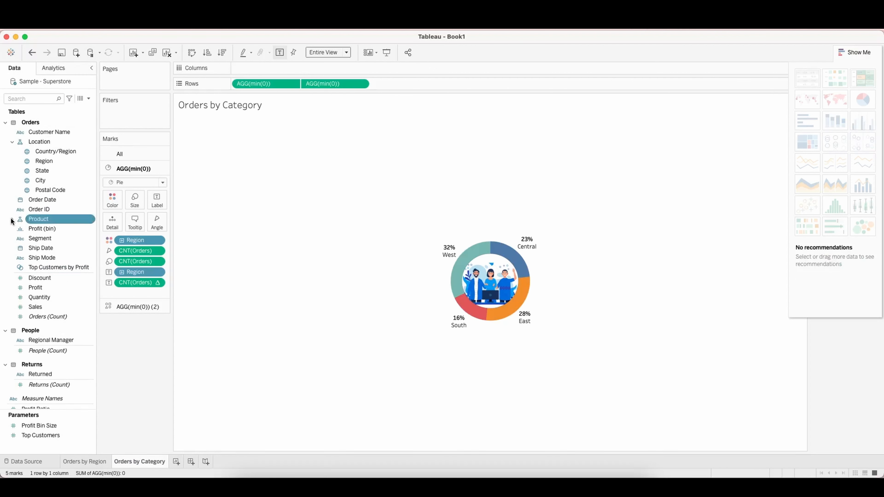
left_click(12, 220)
left_click_drag(47, 229, 135, 241)
left_click_drag(45, 229, 134, 272)
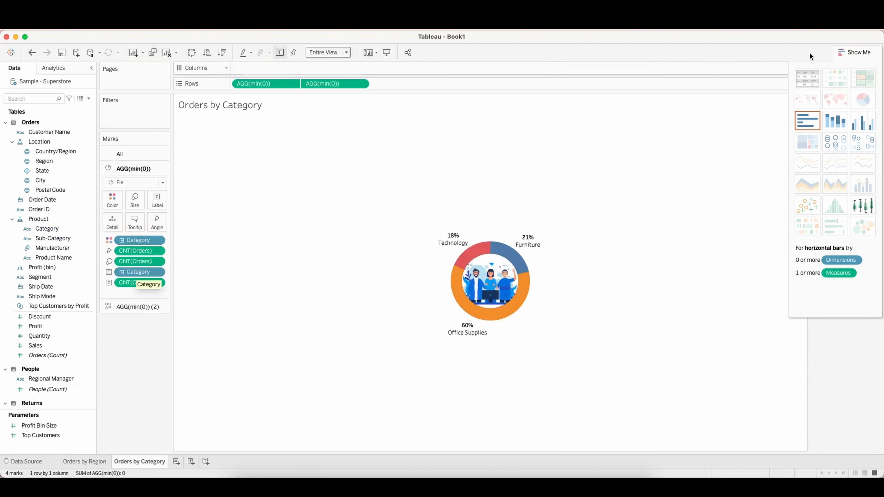
left_click(851, 51)
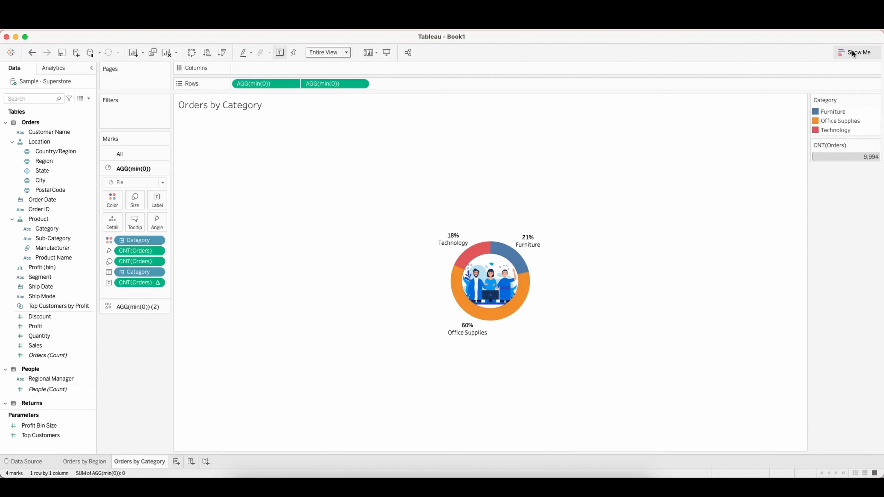
Step: Replace the donut's centre image with the green teamwork illustration from the custom shape palette
left_click(142, 306)
left_click(159, 234)
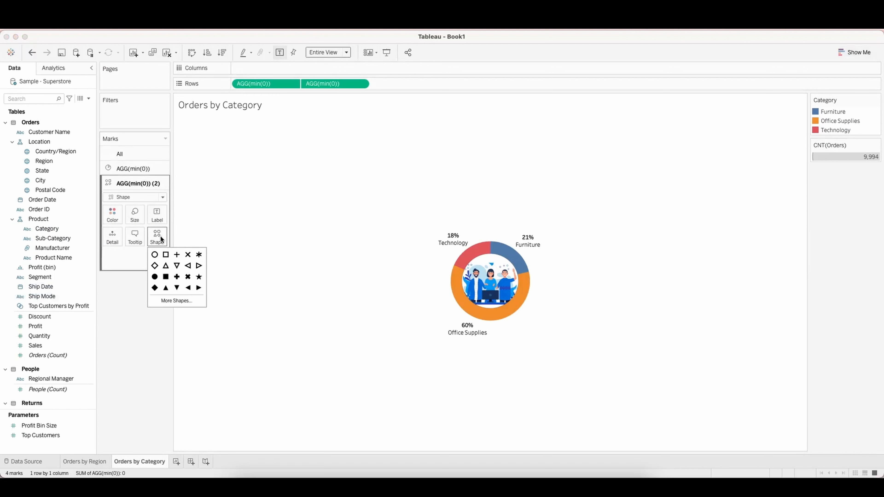
left_click(176, 300)
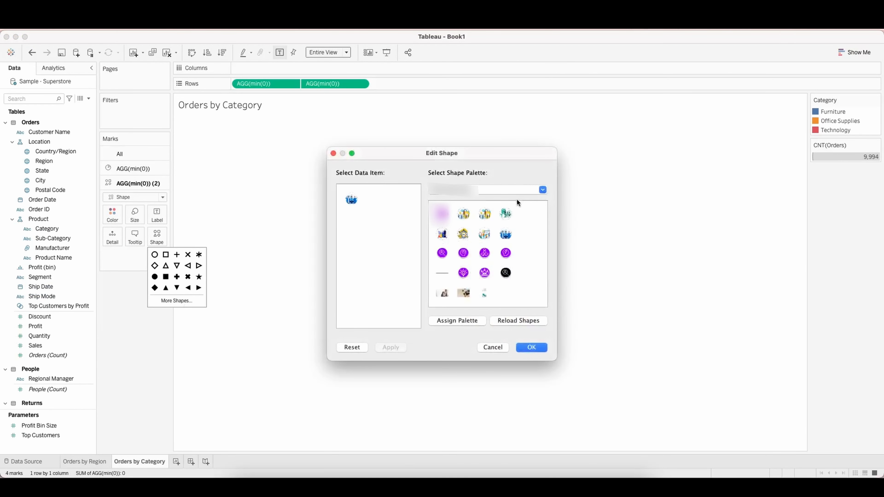
left_click(532, 347)
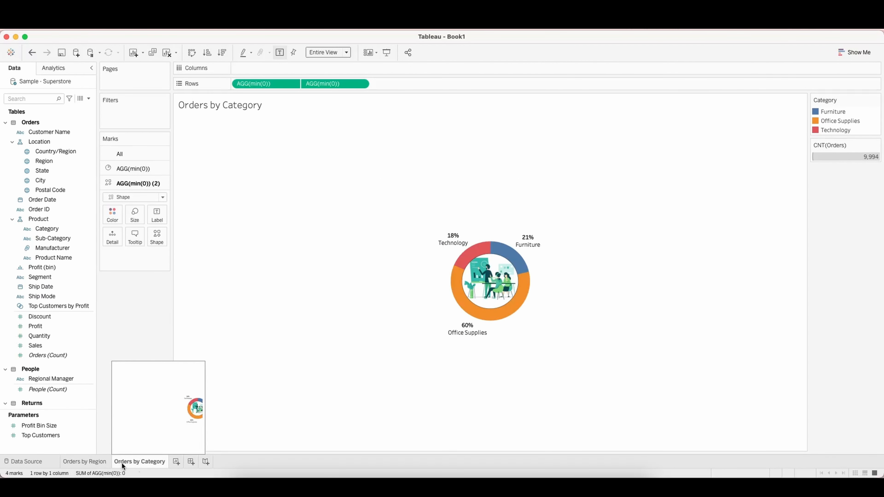
Step: Create a new worksheet and name it Orders by Sub Category
left_click(176, 459)
double_click(175, 460)
type("Ord")
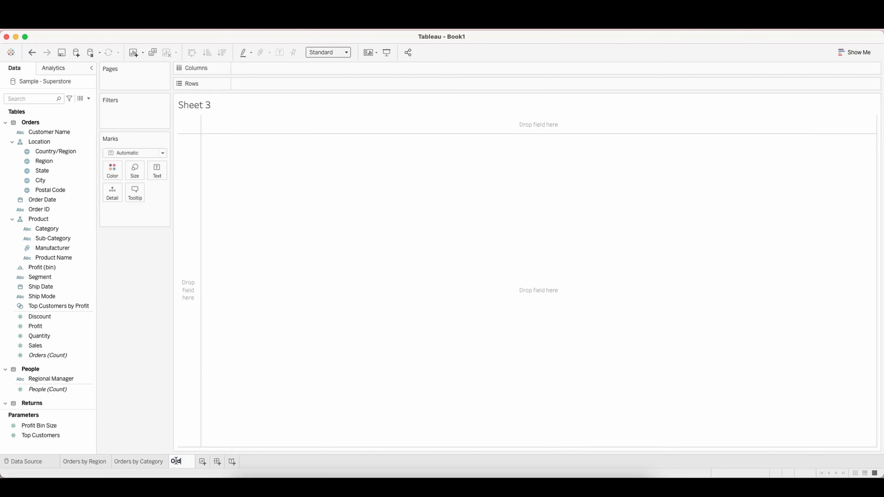
type("ers by Sub Category")
key("Return")
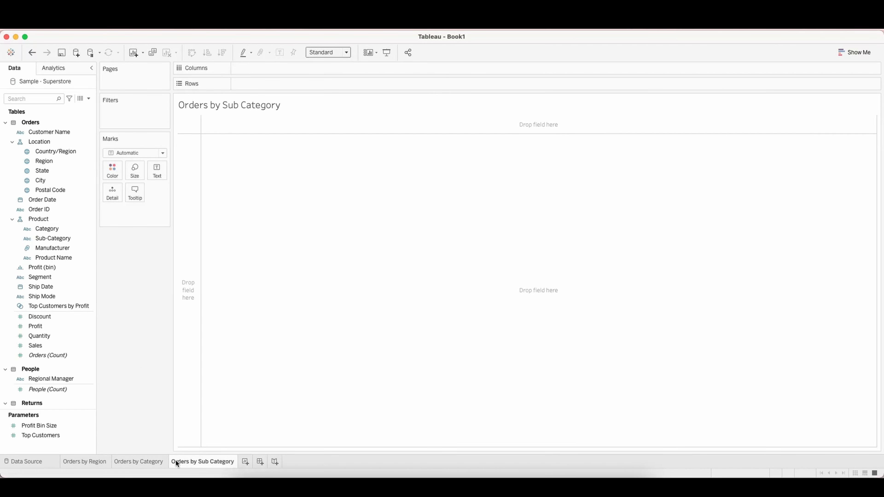
Step: Build a horizontal bar chart with Sub-Category on Rows and Orders (Count) on Columns
left_click(43, 190)
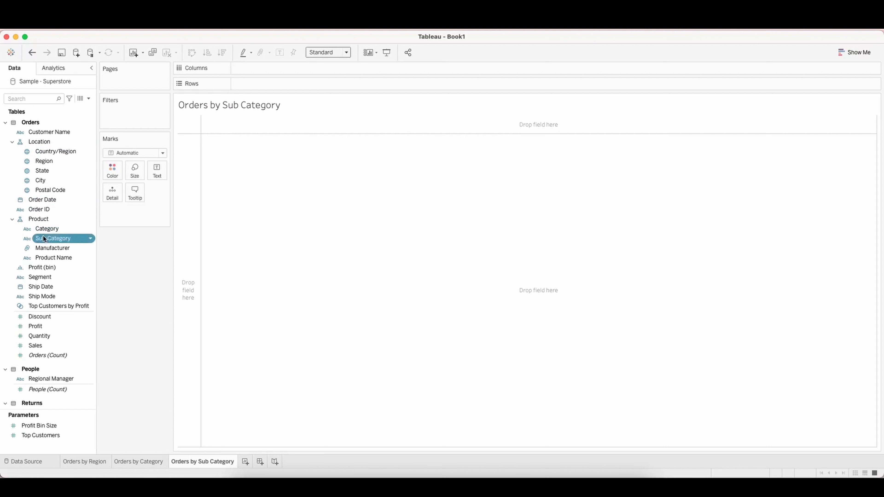
mouse_move(43, 235)
left_mouse_down()
mouse_move(235, 65)
mouse_move(242, 84)
left_mouse_up()
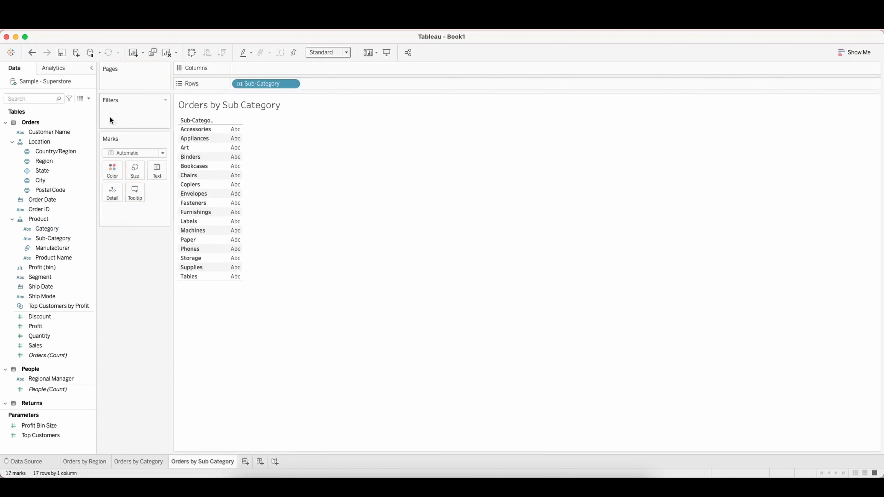
left_click_drag(53, 351, 275, 69)
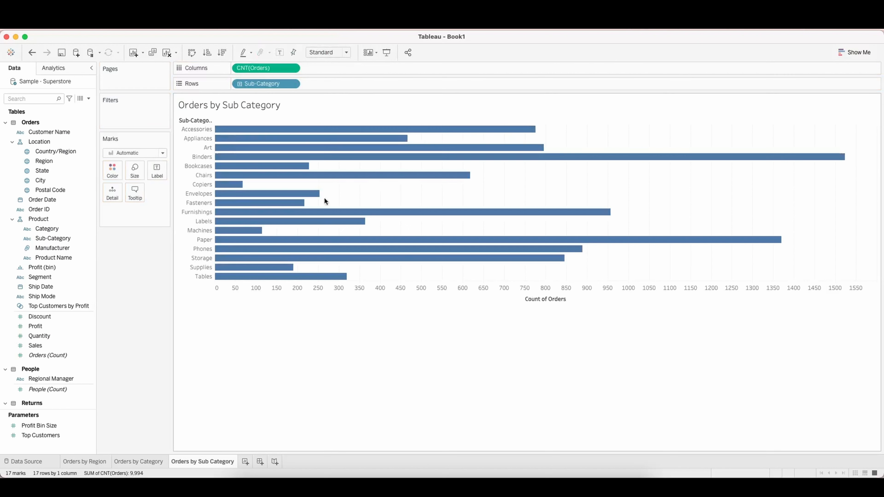
Step: Set the column grid lines to None and hide the Count of Orders axis header
right_click(505, 188)
left_click(522, 234)
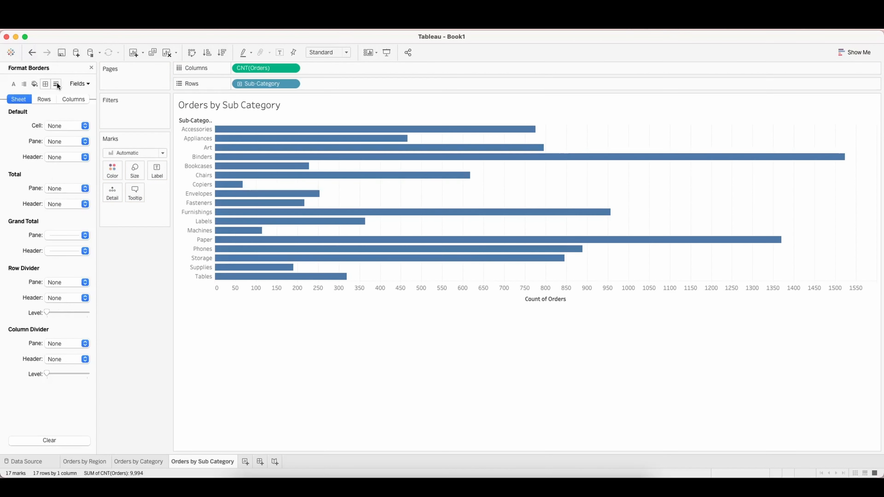
left_click(56, 83)
left_click(66, 99)
left_click(53, 127)
left_click(66, 139)
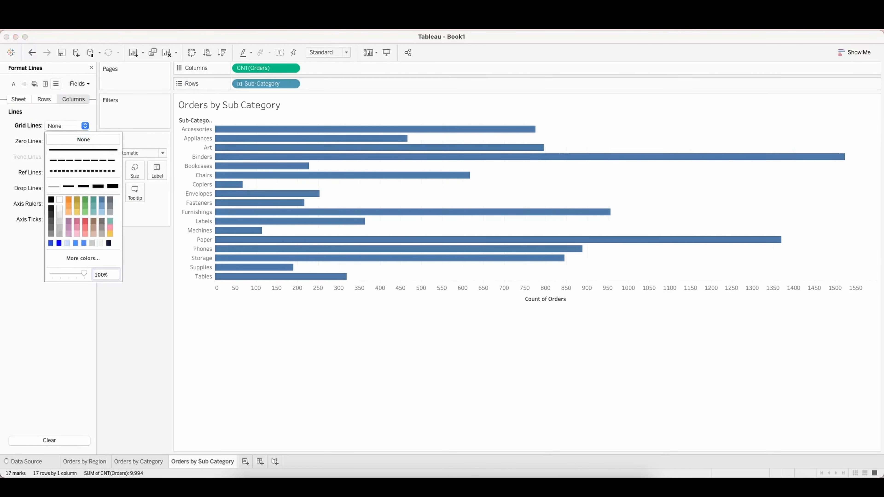
left_click(433, 298)
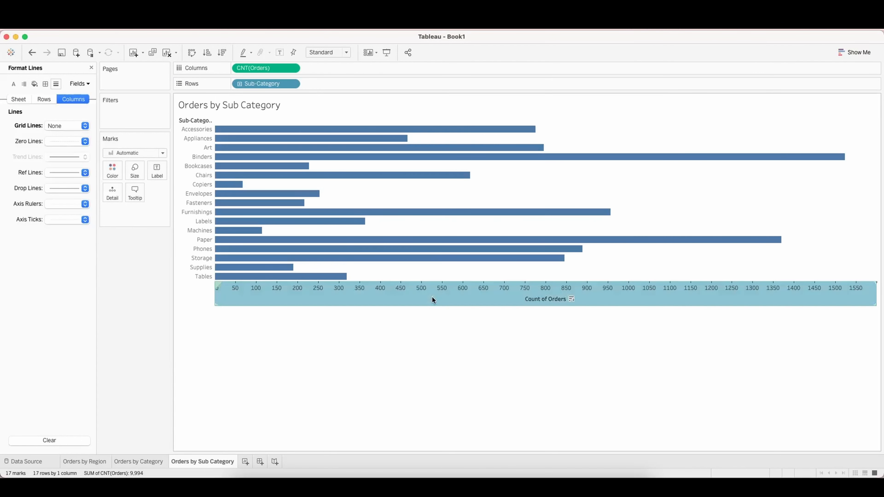
right_click(464, 302)
left_click(486, 352)
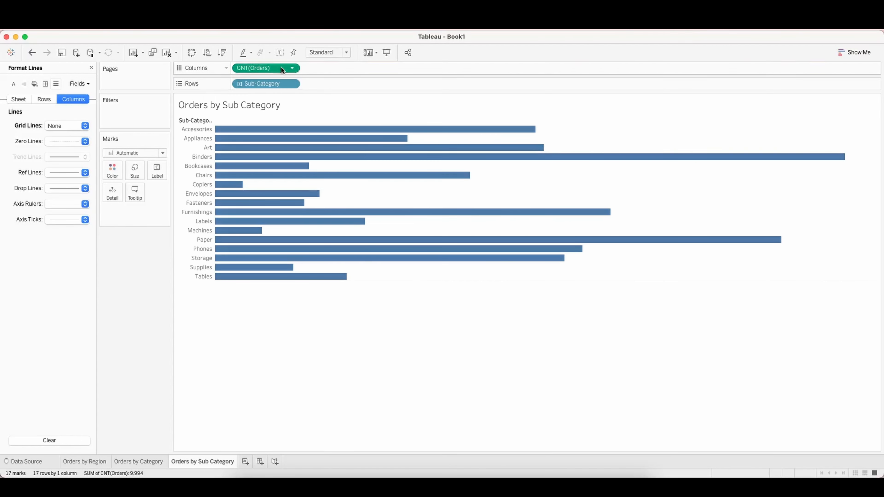
Step: Duplicate CNT(Orders) on Columns as a synchronized dual axis and hide the axis headers
left_click_drag(282, 68, 347, 68)
right_click(332, 68)
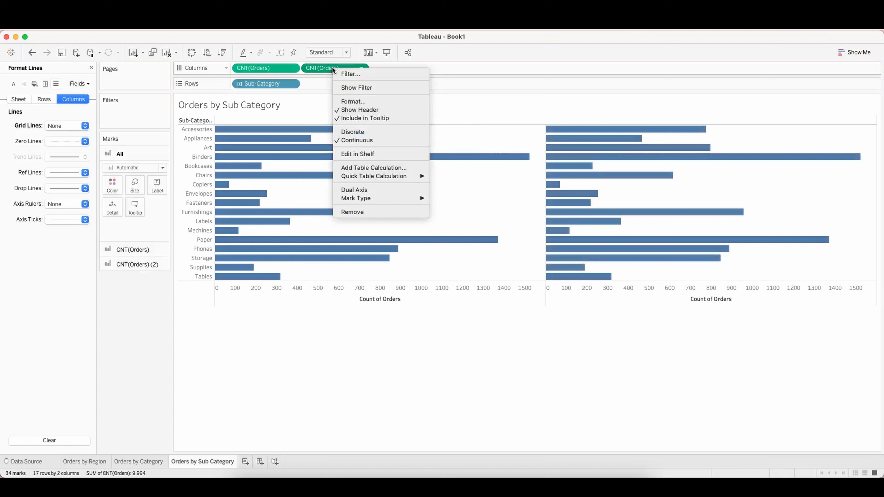
left_click(354, 189)
right_click(364, 315)
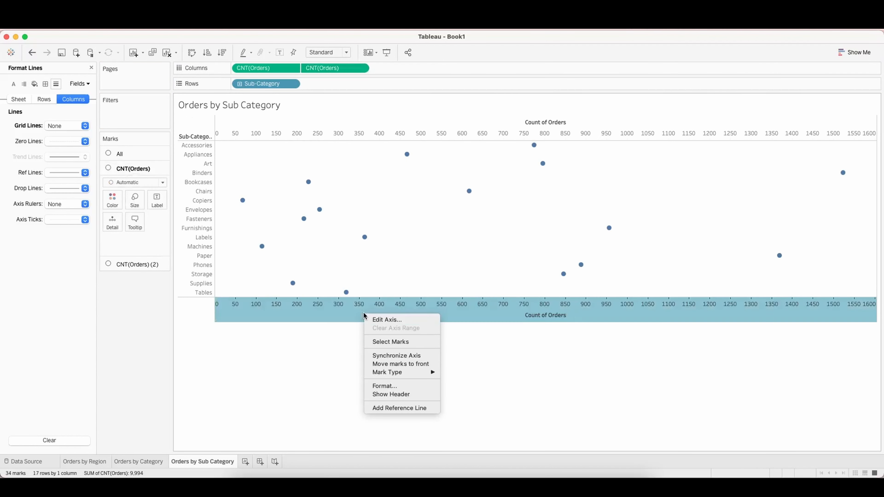
left_click(391, 355)
right_click(341, 313)
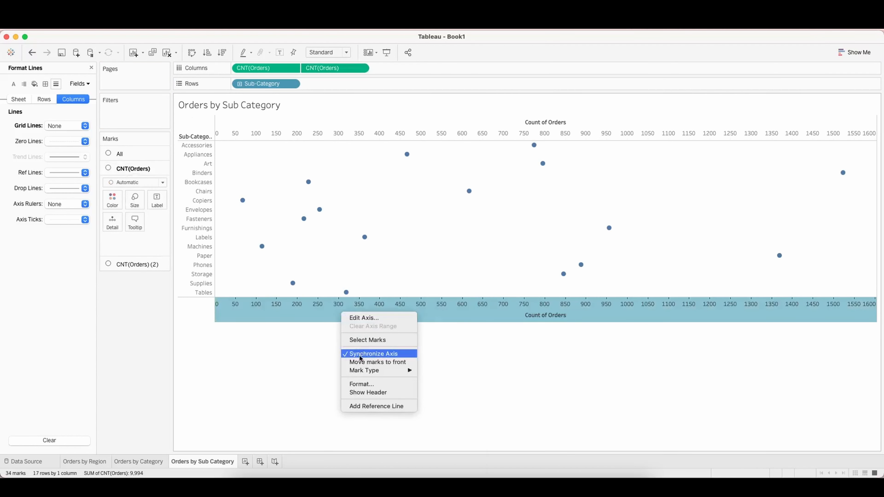
left_click(369, 392)
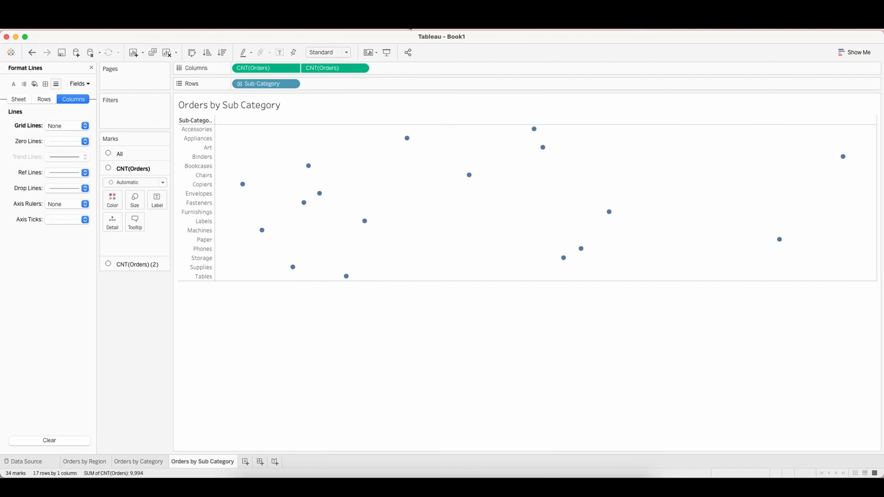
Step: Fit the chart to Entire View and set the first CNT(Orders) mark type to Bar
left_click(334, 53)
left_click(333, 84)
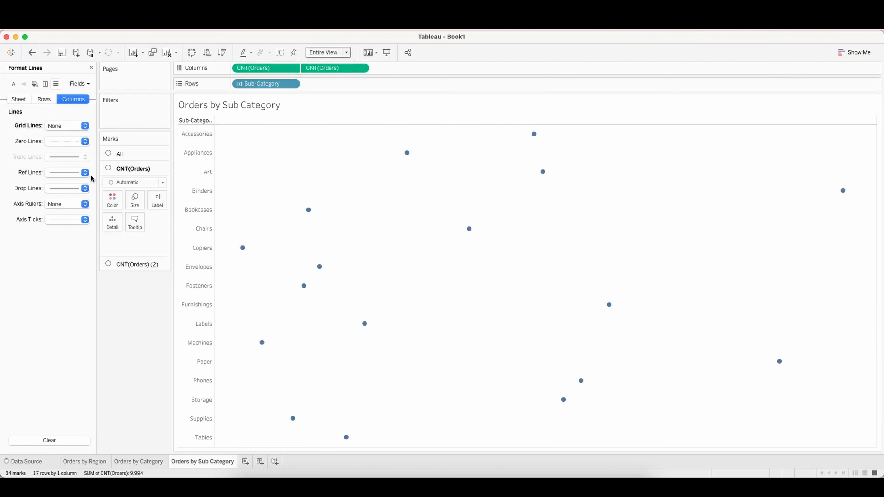
left_click(136, 182)
left_click(138, 206)
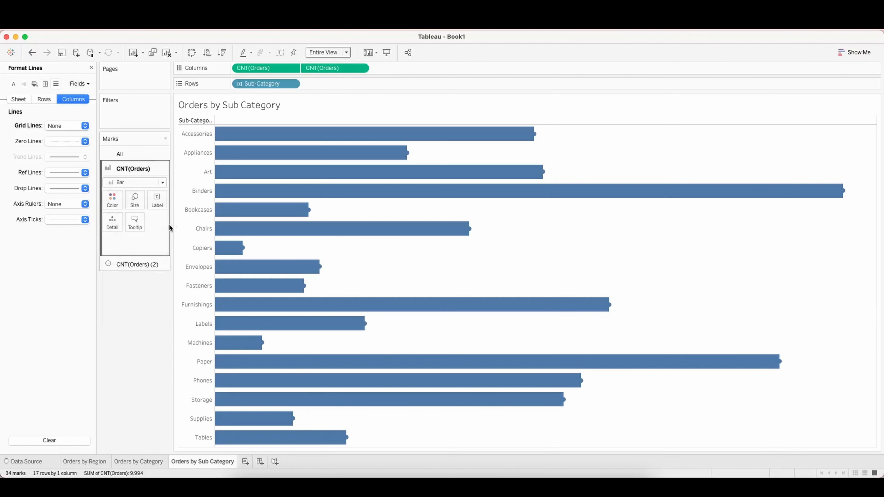
Step: Enlarge the CNT(Orders) (2) circles to match the bar thickness so the bars get rounded ends
left_click(134, 264)
left_click(135, 215)
left_click_drag(169, 237, 177, 237)
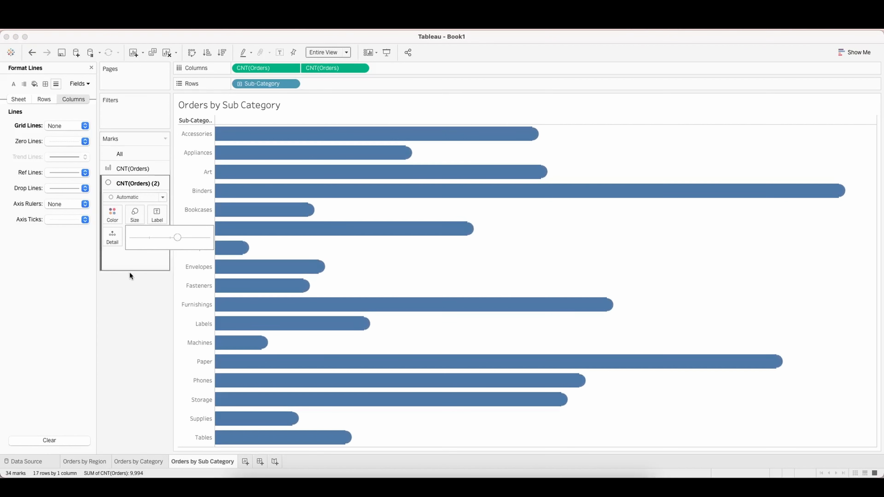
left_click(129, 273)
Step: Label the CNT(Orders) (2) circles with CNT(Orders) as a Percent of Total quick table calculation
left_click_drag(321, 67, 157, 212)
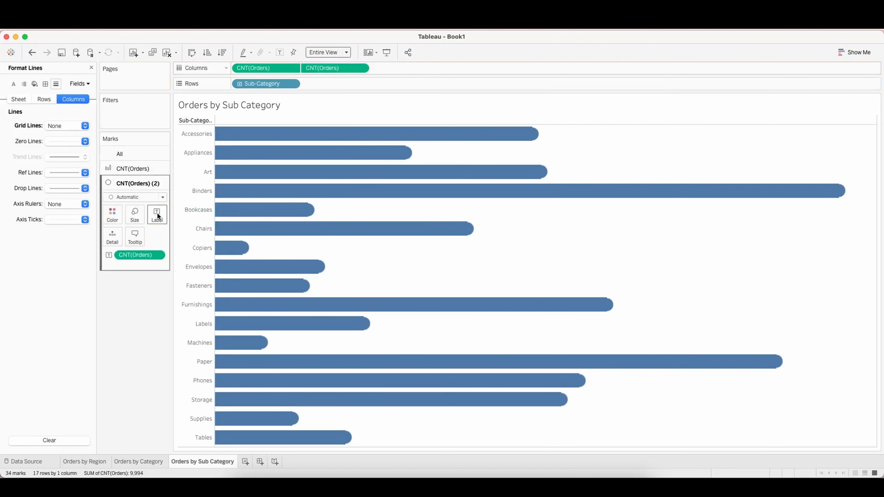
right_click(138, 255)
mouse_move(215, 357)
left_click(258, 383)
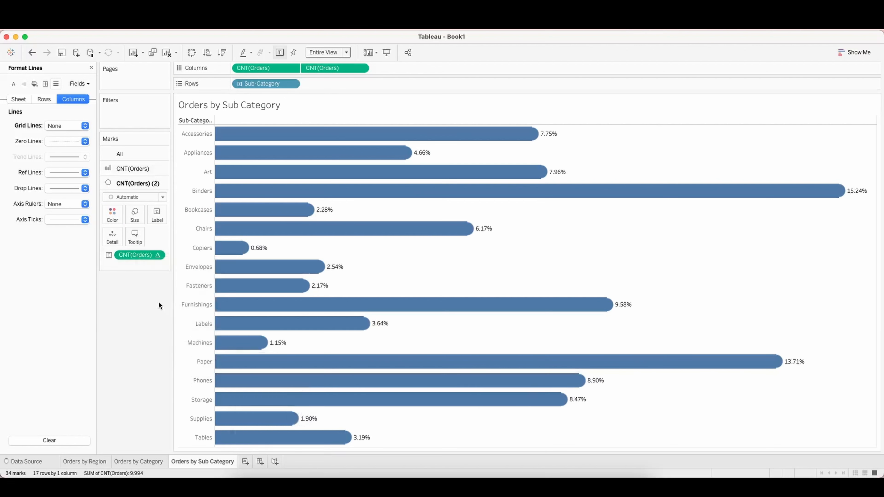
Step: Format the percent-of-total labels as Percentage with 0 decimal places and sort the sub-categories in descending order
right_click(139, 254)
left_click(157, 289)
left_click(84, 157)
left_click(66, 224)
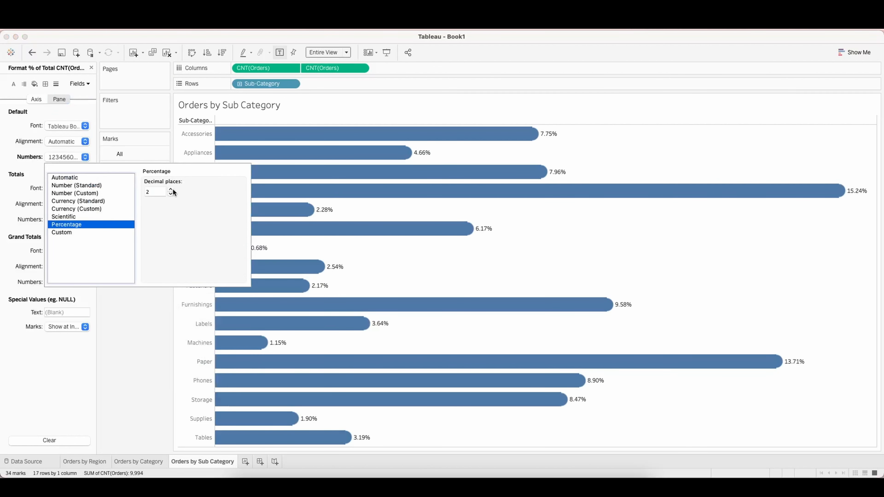
left_click(173, 198)
left_click(174, 197)
left_click(152, 336)
left_click(222, 52)
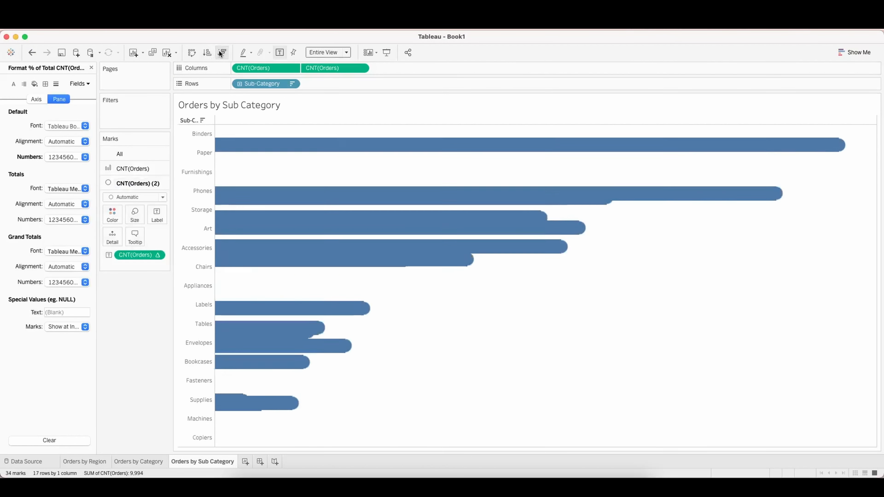
Step: Label the CNT(Orders) bars with Sub-Category and align the labels left inside the bars
left_click_drag(265, 84, 155, 208)
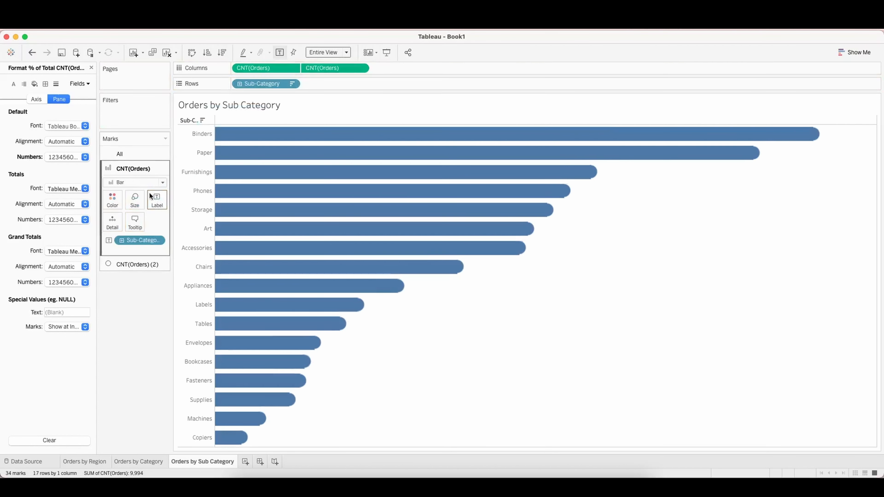
left_click(153, 204)
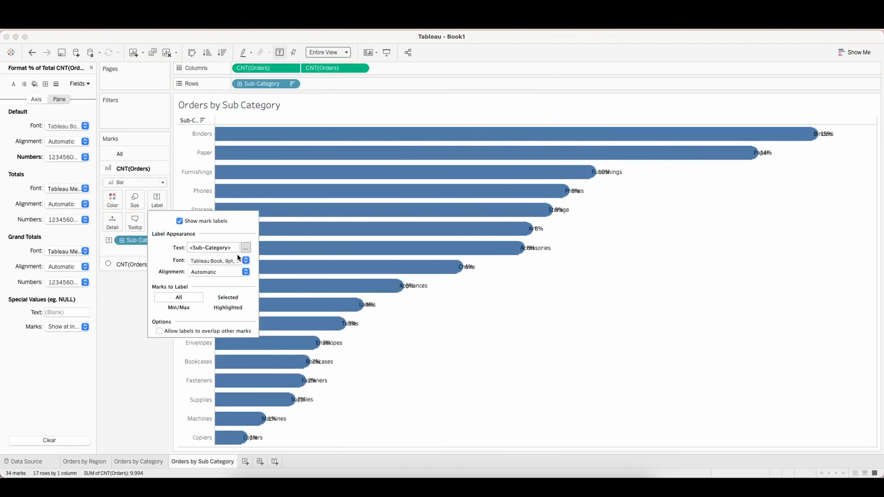
left_click(227, 272)
left_click(202, 314)
left_click(125, 352)
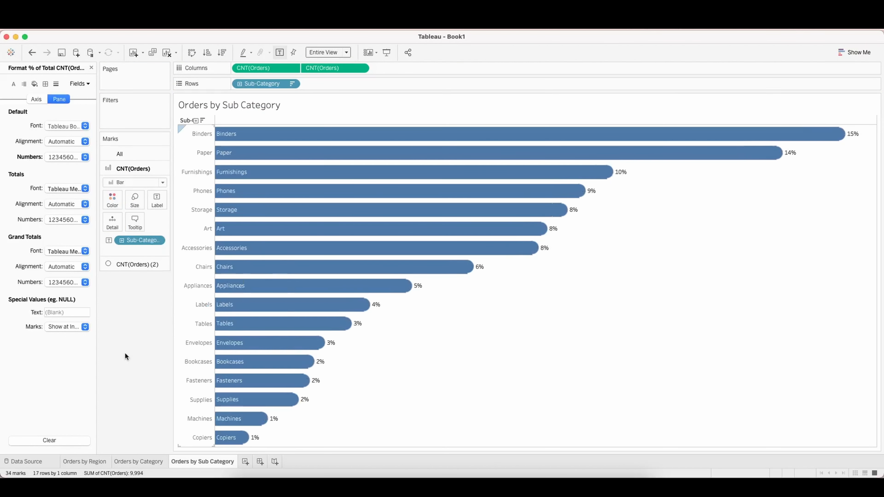
Step: Hide the Sub-Category row headers and color all marks by CNT(Orders)
right_click(196, 303)
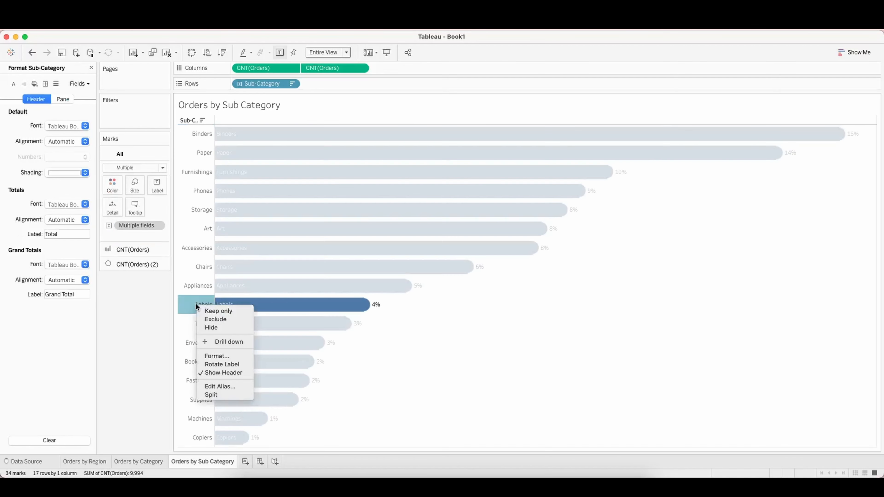
left_click(230, 372)
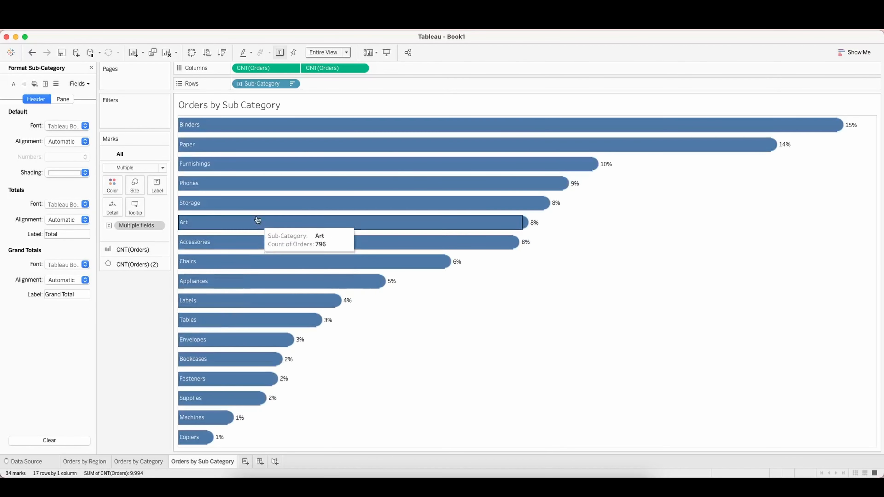
left_click_drag(265, 68, 113, 187)
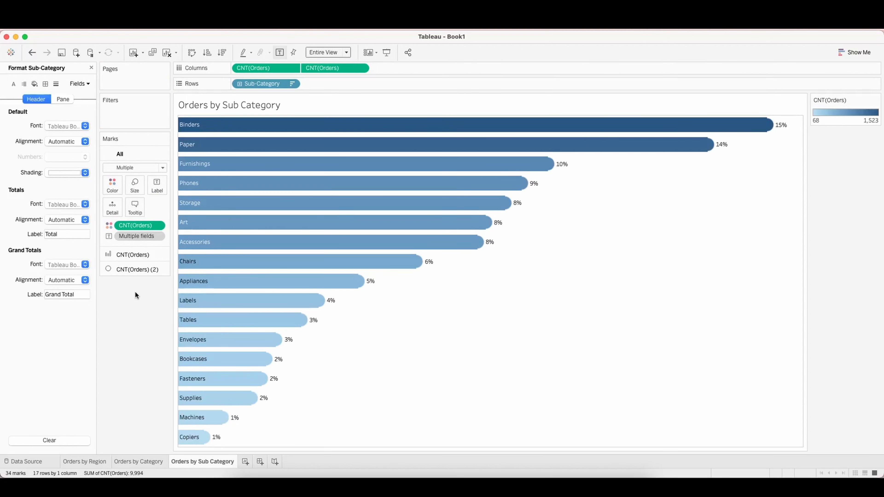
Step: Create a new worksheet and name it Orders by LOcation
left_click(245, 462)
double_click(248, 461)
type("Orders b")
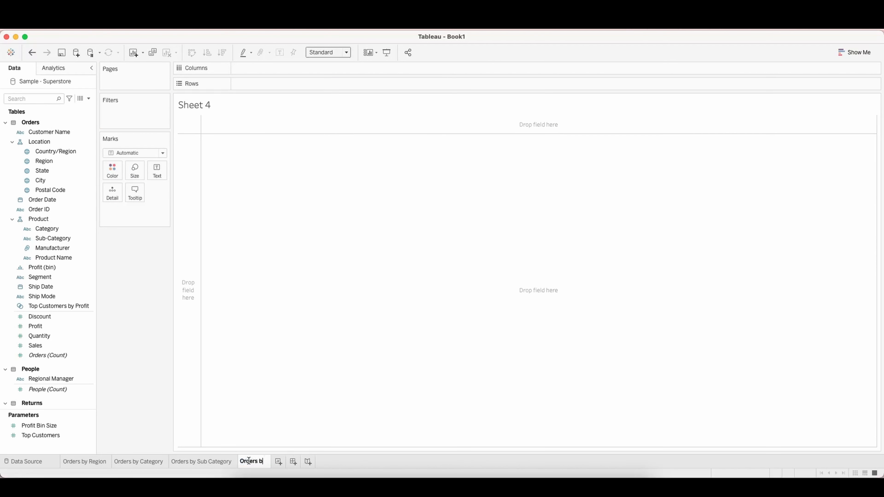
type("y LOcation")
key("Return")
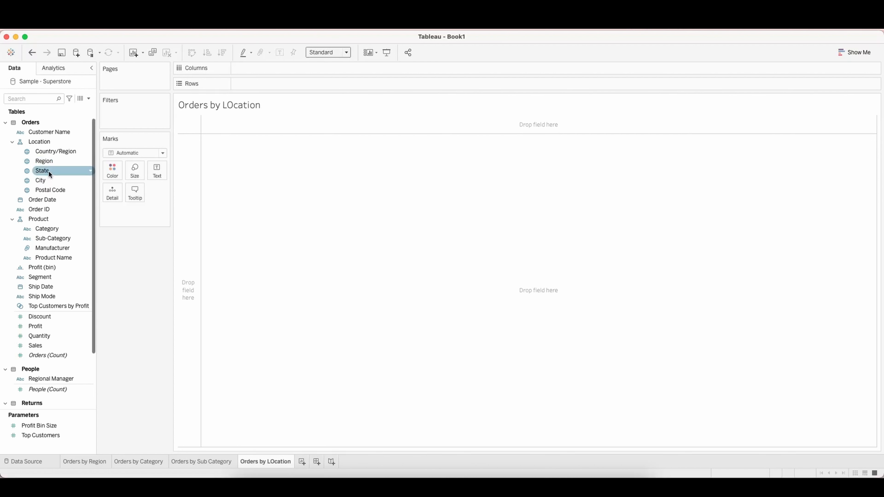
Step: Place State on Rows and Orders (Count) on Columns, and convert the chart to a symbol map
left_click_drag(42, 171, 270, 87)
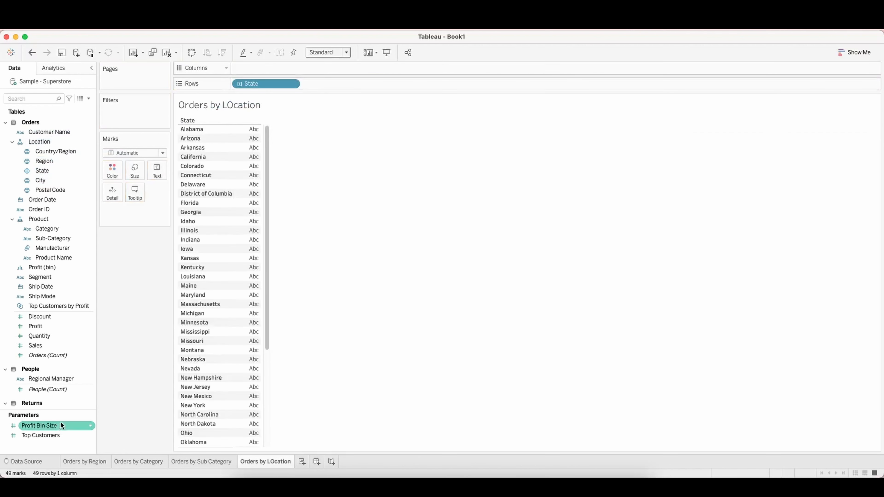
left_click_drag(60, 353, 275, 33)
left_click_drag(274, 66, 272, 67)
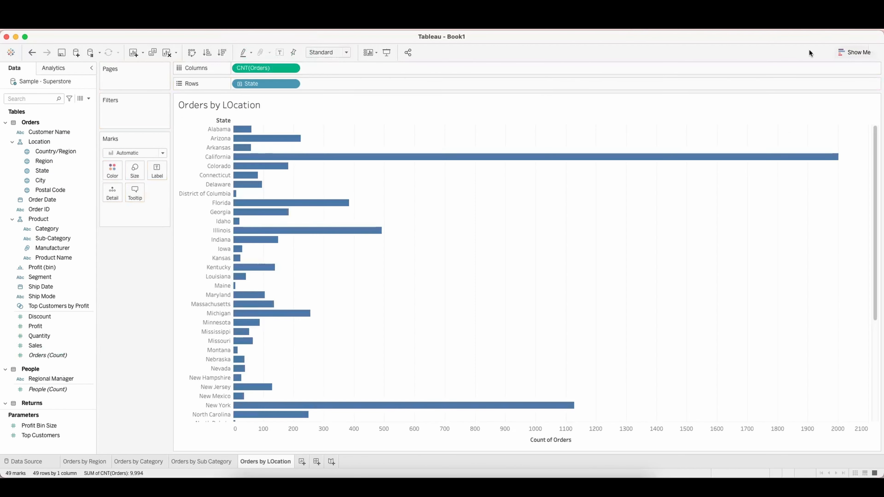
left_click(854, 52)
left_click(814, 99)
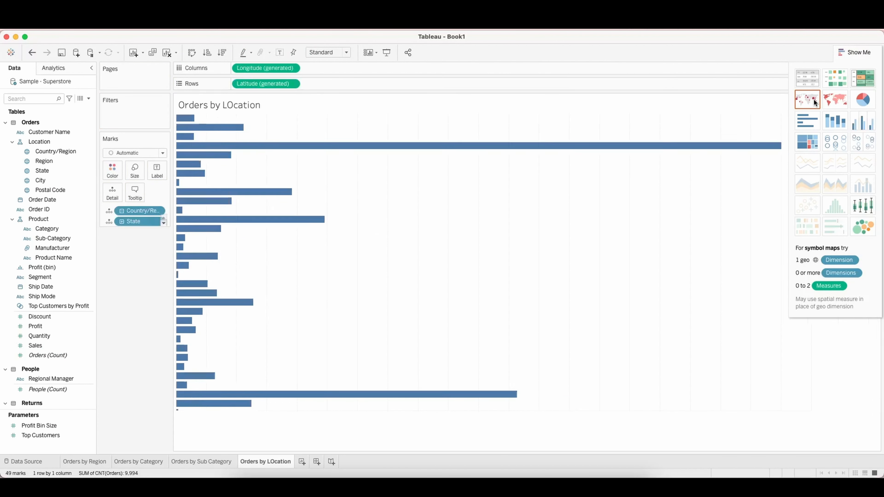
left_click(854, 48)
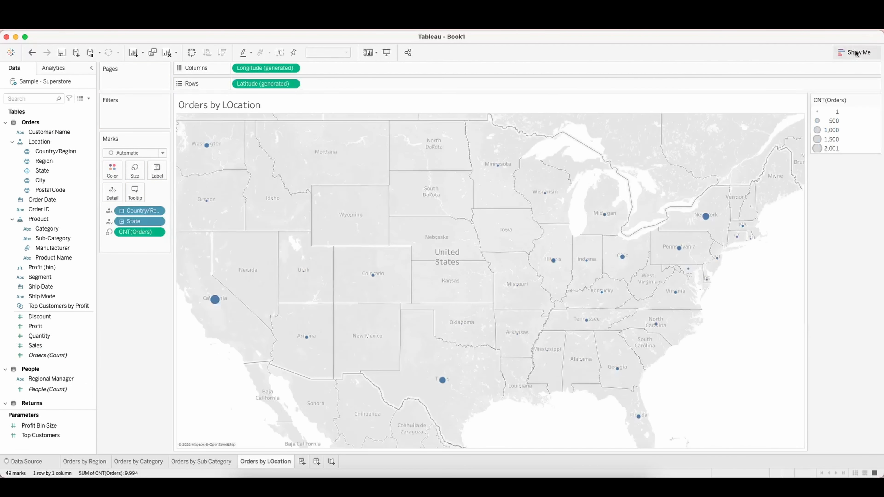
Step: Enlarge the circles on the state map and color them by CNT(Orders)
left_click(135, 171)
left_click_drag(173, 195, 184, 193)
left_click(155, 297)
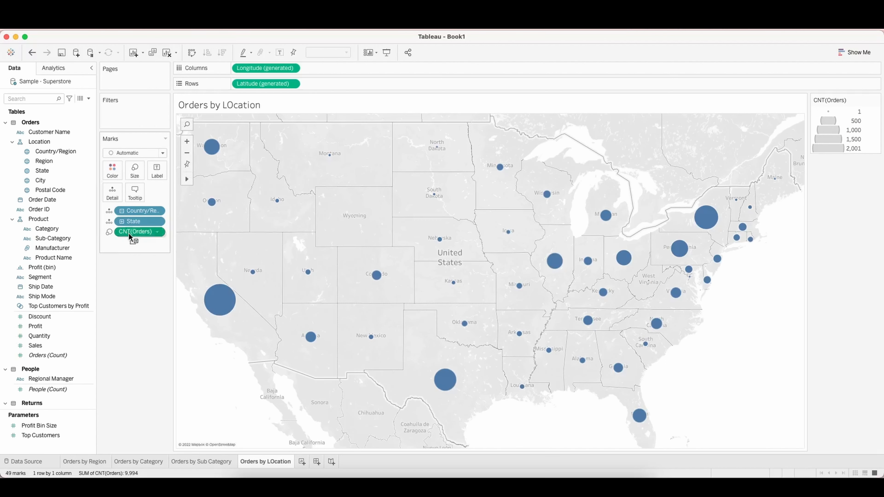
left_click_drag(134, 232, 110, 170)
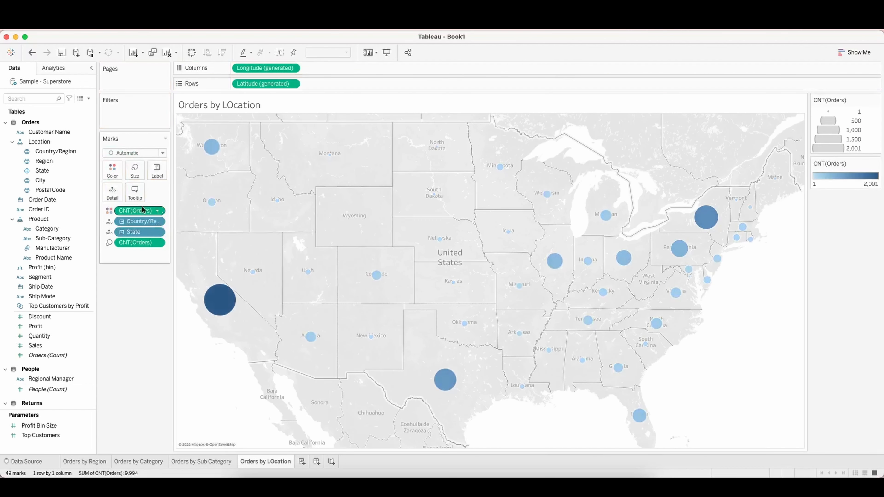
Step: Apply the Orange-Blue Diverging palette to the CNT(Orders) colors of the map
left_click(876, 163)
left_click(827, 172)
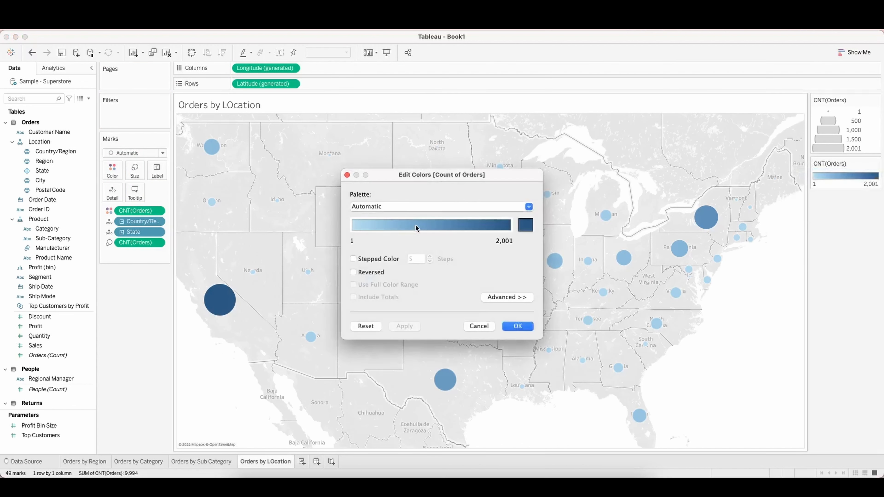
left_click(404, 207)
left_click(418, 144)
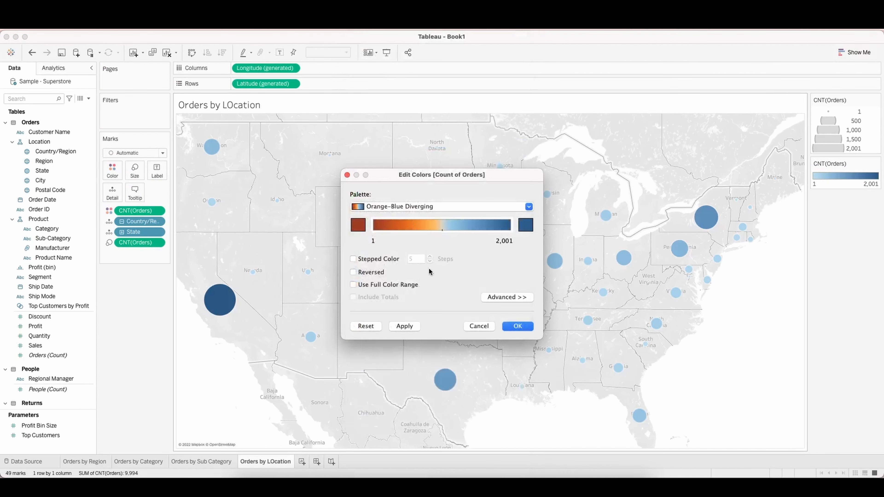
left_click(404, 326)
left_click(517, 326)
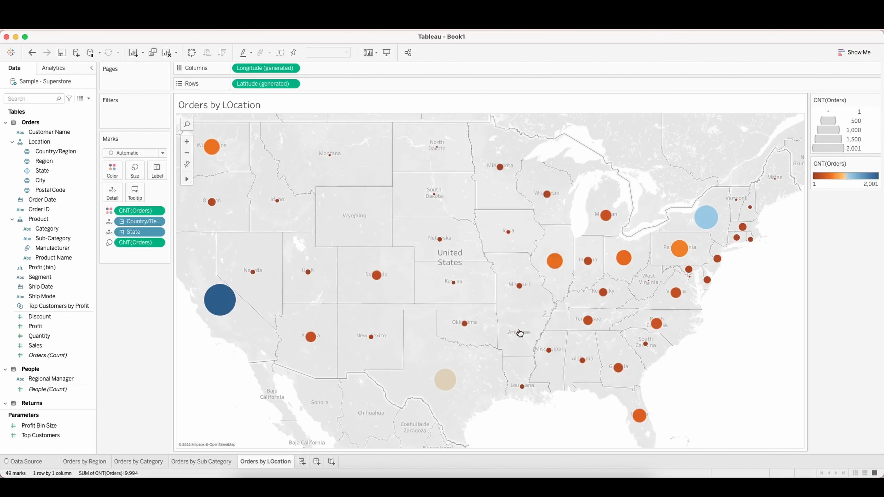
left_click(134, 170)
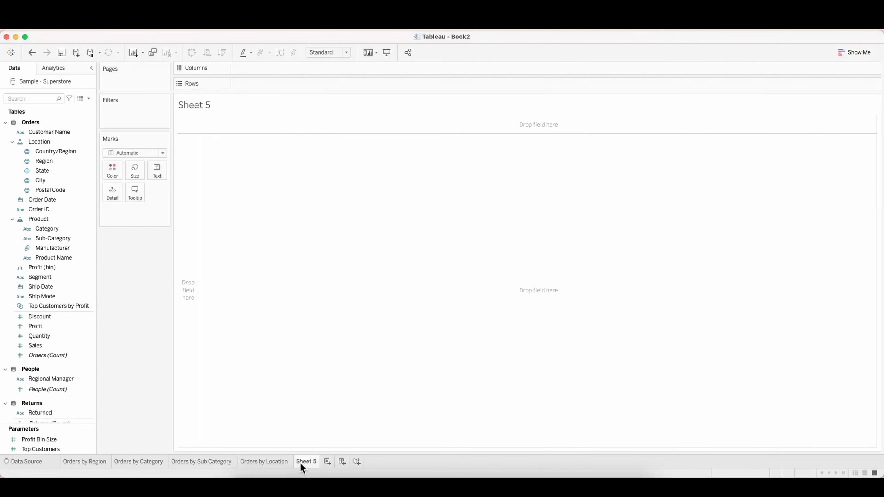
Step: Rename worksheet Sheet 5 as Order Details
double_click(300, 463)
type("Order Details")
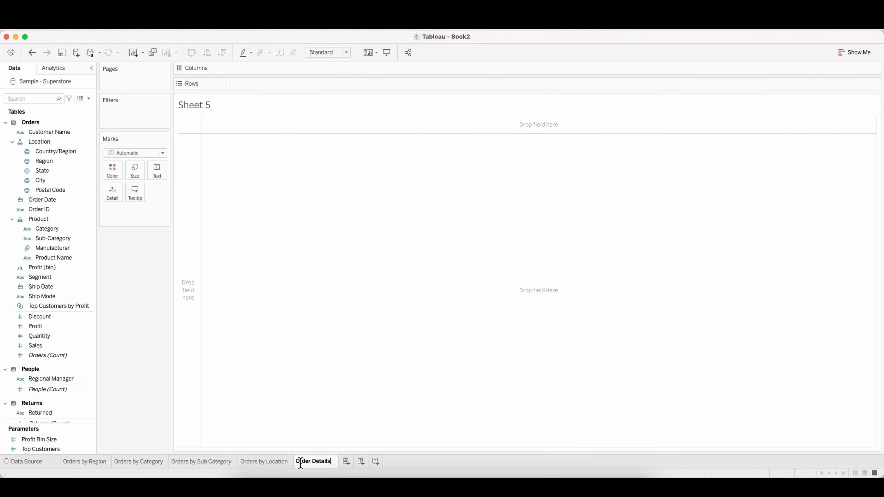
key("Return")
Step: Place Customer Name, State, City, Order Date, Order ID, Category and Manufacturer together on Rows
left_click(52, 210)
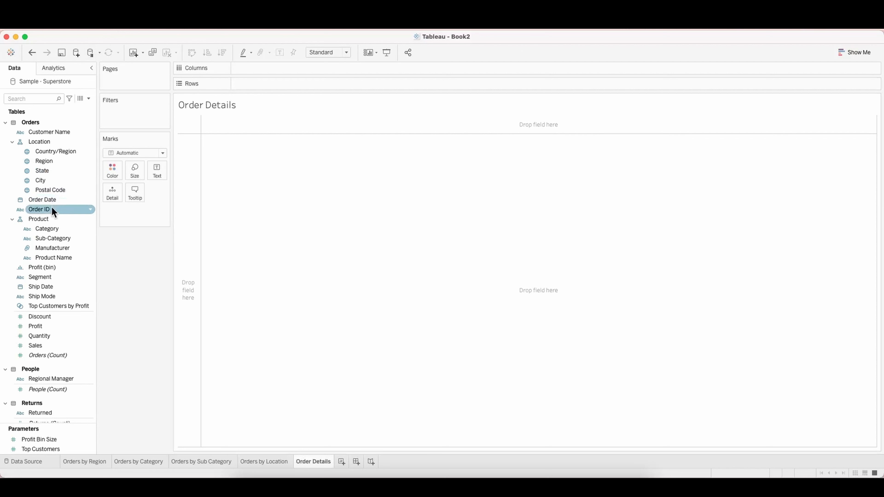
left_click(45, 181, "super")
left_click(46, 170, "super")
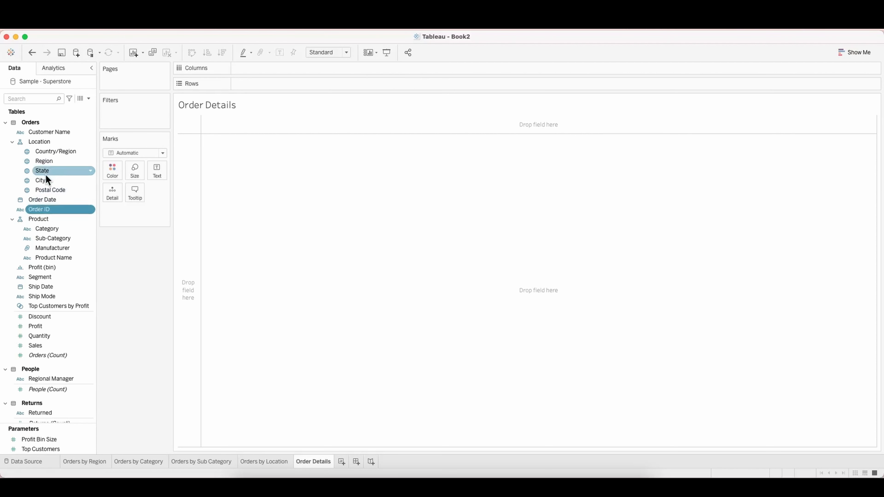
left_click(56, 131, "super")
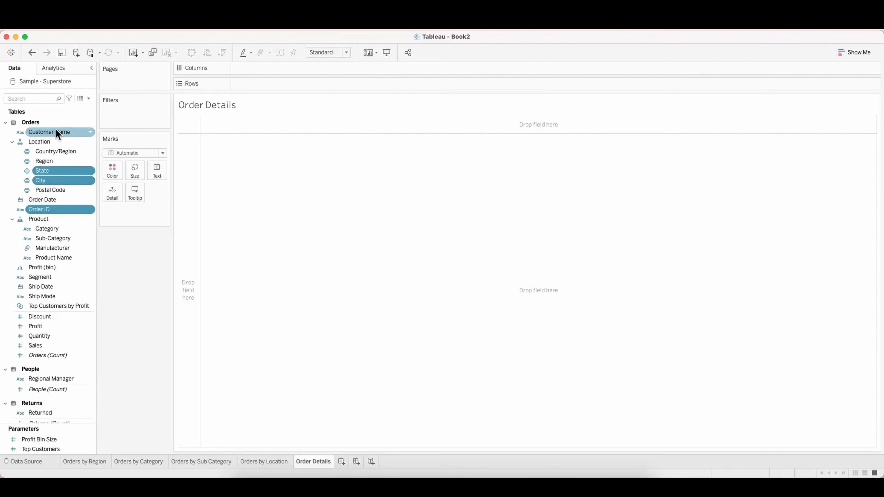
left_click(52, 248, "super")
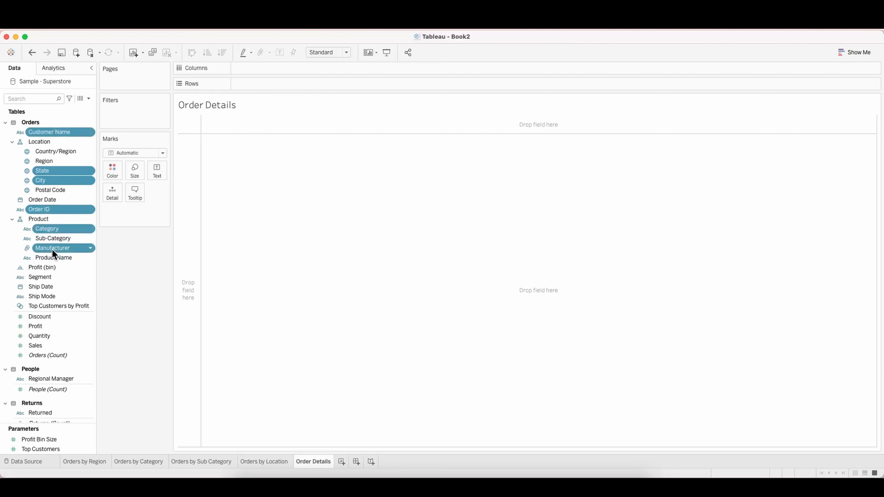
left_click(42, 201, "super")
left_click_drag(42, 203, 259, 89)
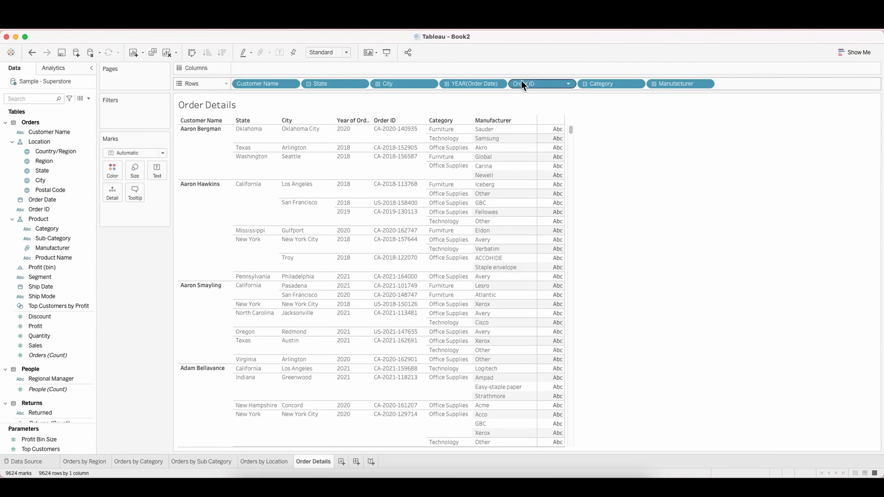
Step: Change Order Date on Rows to Exact Date and make it discrete
left_click(499, 83)
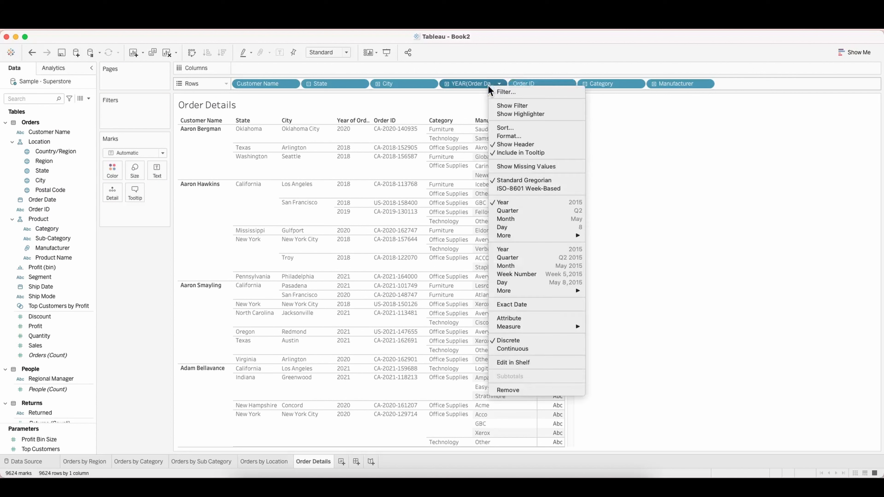
left_click(510, 305)
right_click(677, 87)
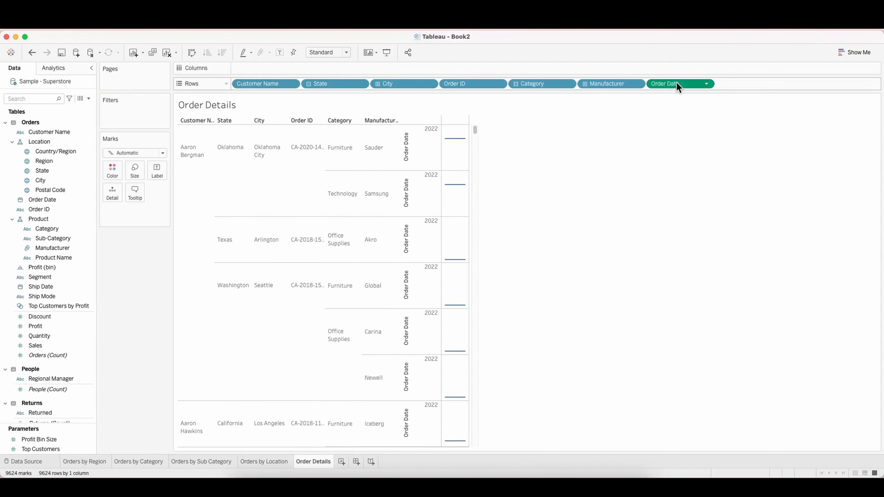
left_click(710, 329)
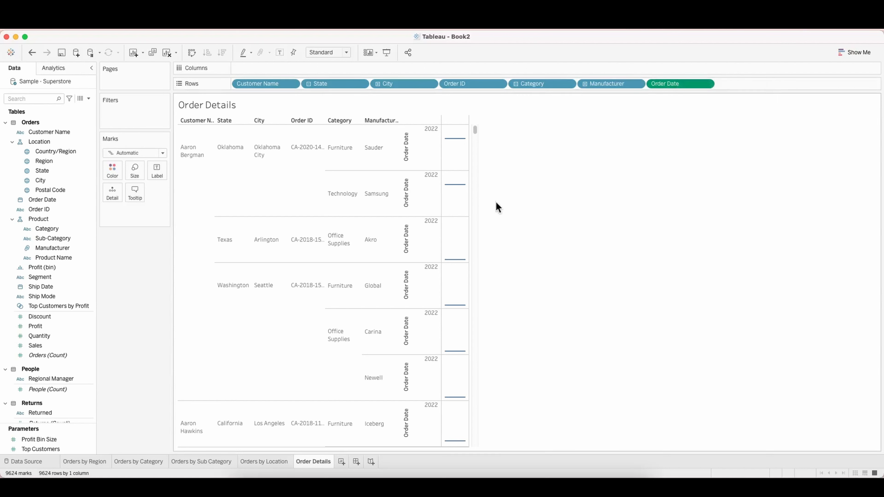
Step: Create an ad hoc min(0) calculation on Rows and move it to the Text mark
double_click(734, 83)
type("min(0)")
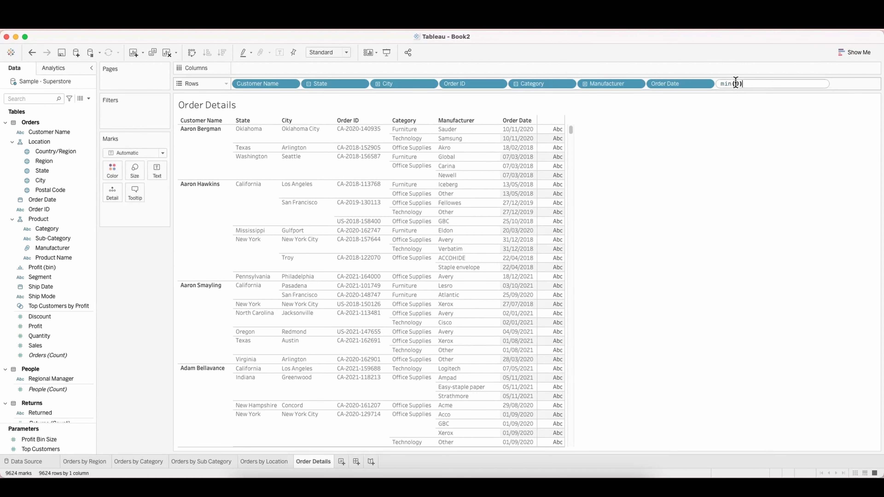
key("Return")
left_click_drag(740, 84, 155, 167)
Step: Clear the AGG(min(0)) entry from the table's label text to blank out the value column
left_click(155, 170)
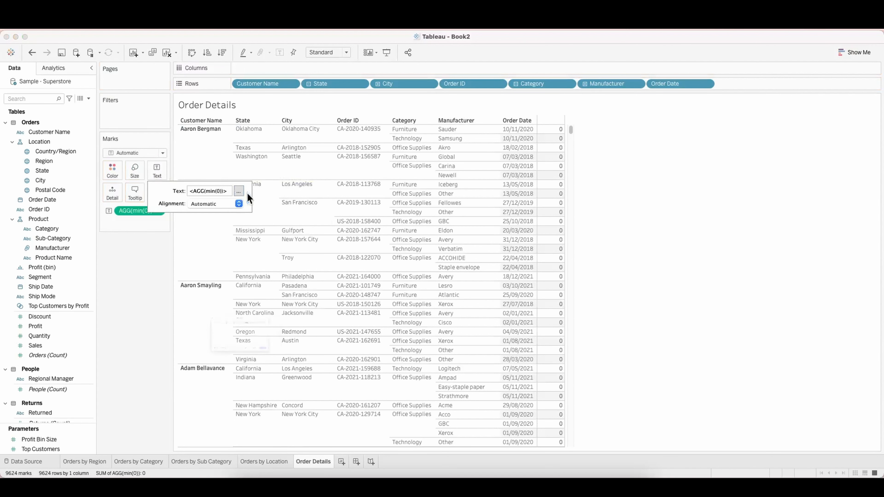
left_click(238, 191)
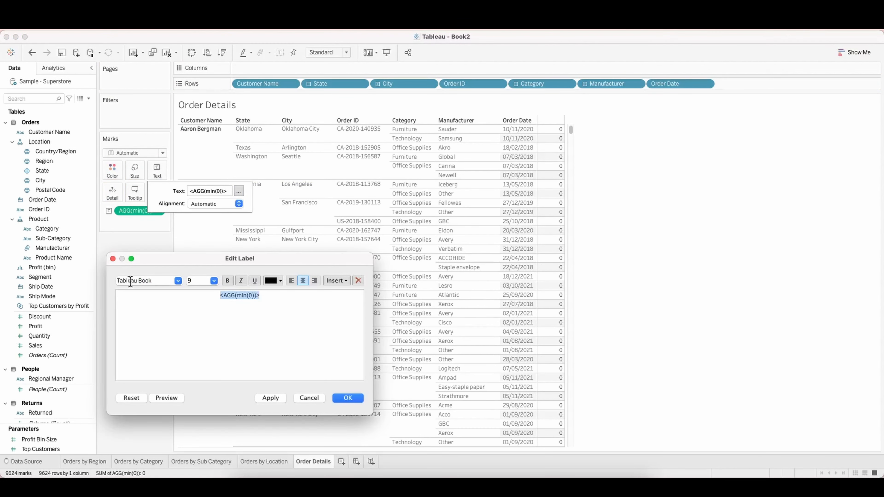
left_click(348, 397)
Step: Format the Order Details table's field labels with a white font on black shading
right_click(202, 119)
left_click(226, 185)
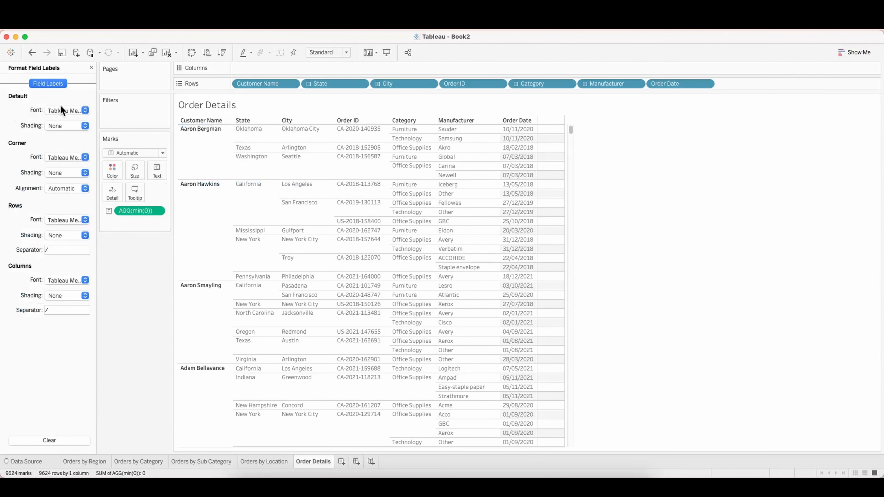
left_click(61, 108)
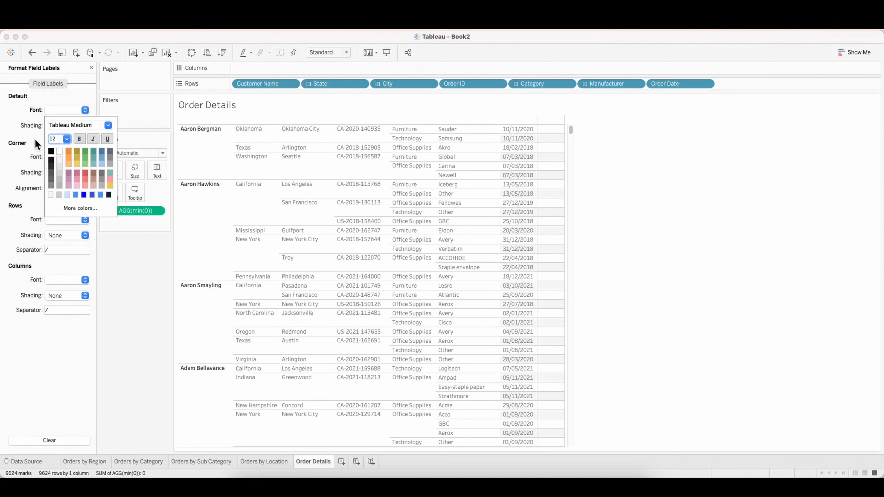
left_click(66, 125)
left_click(50, 153)
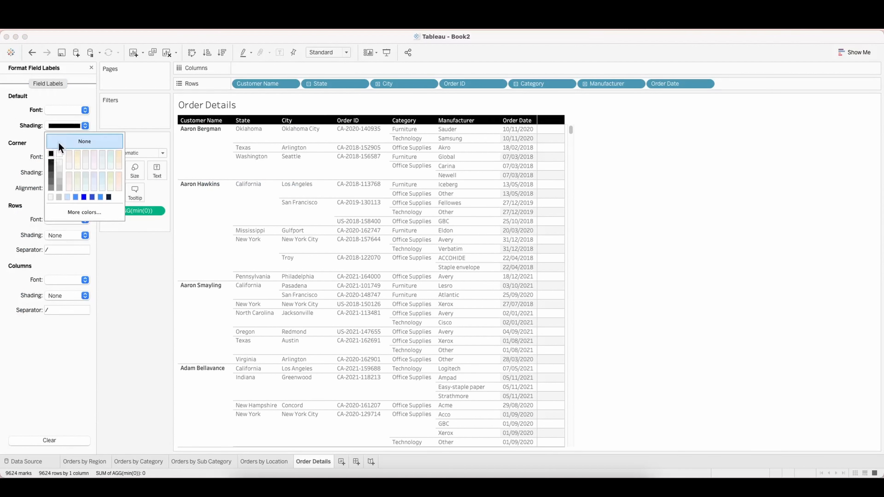
left_click(64, 111)
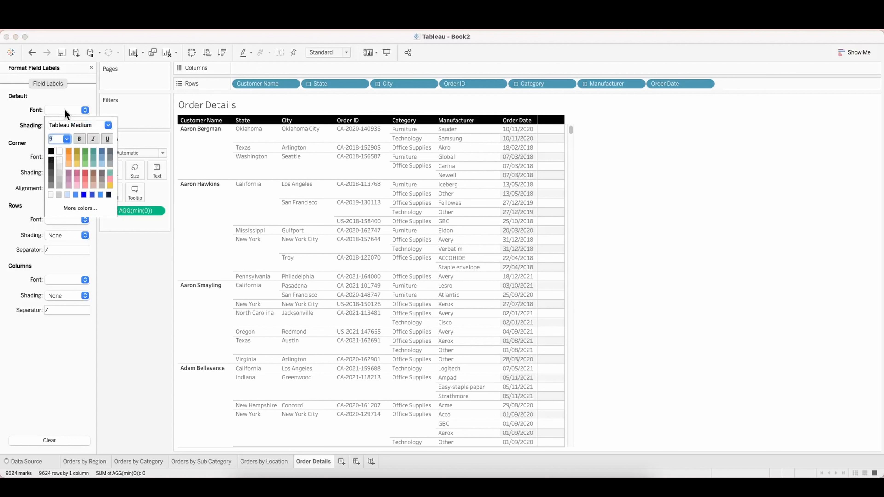
left_click(124, 280)
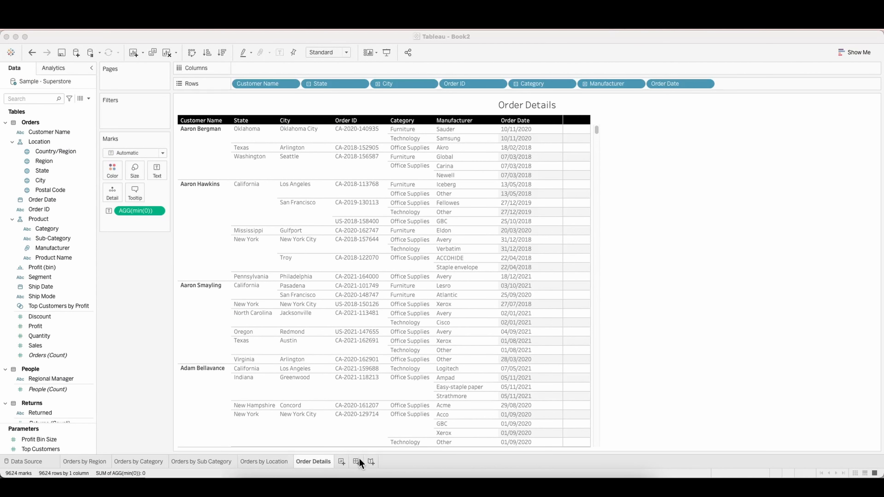
Step: Create a new dashboard and name it SAMPLE SUPERSTORE ORDERS
left_click(359, 460)
left_click(360, 456)
type("SAMPLE SUPE")
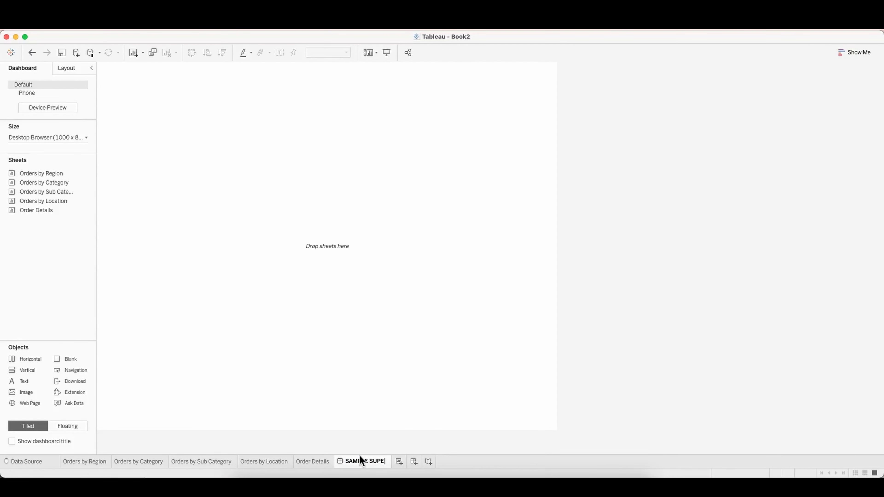
type("RSTORE ORDERS")
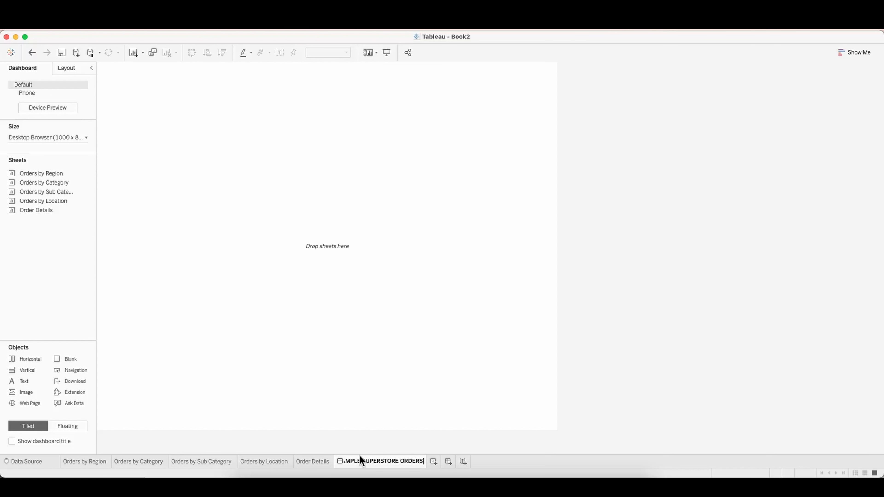
key("Return")
Step: Set the dashboard to a custom fixed size of 1300 x 800 px
left_click(43, 137)
left_click(19, 193)
left_click(69, 194)
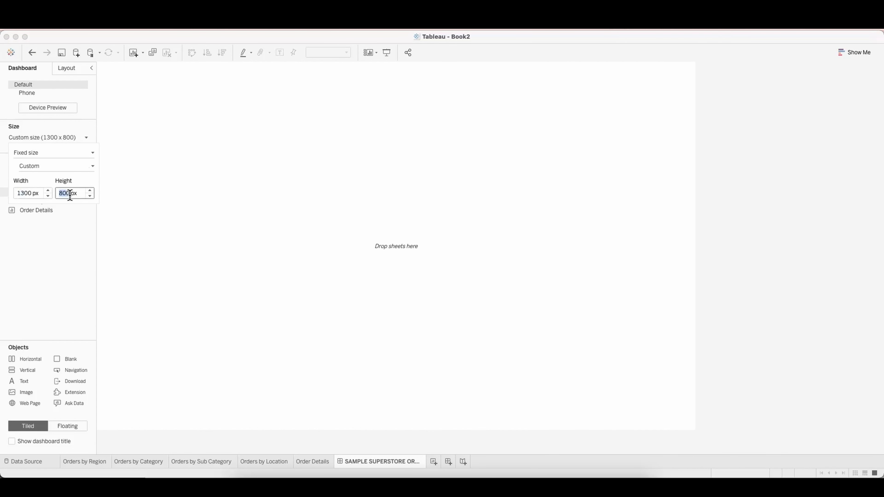
Step: Open the dashboard formatting and set the default dashboard shading to dark gray
left_click(266, 28)
left_click(272, 38)
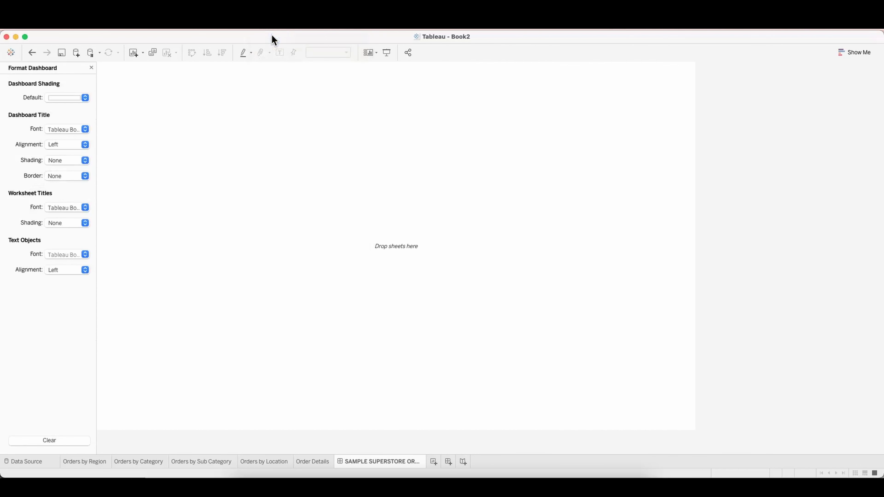
left_click(74, 98)
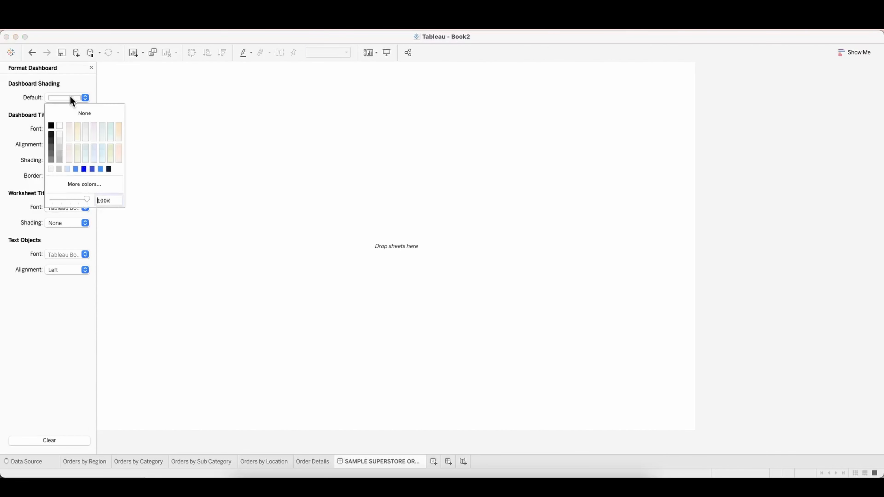
left_click(50, 146)
Step: Set the dashboard title font to Tableau Bold, size 28, in white
left_click(66, 129)
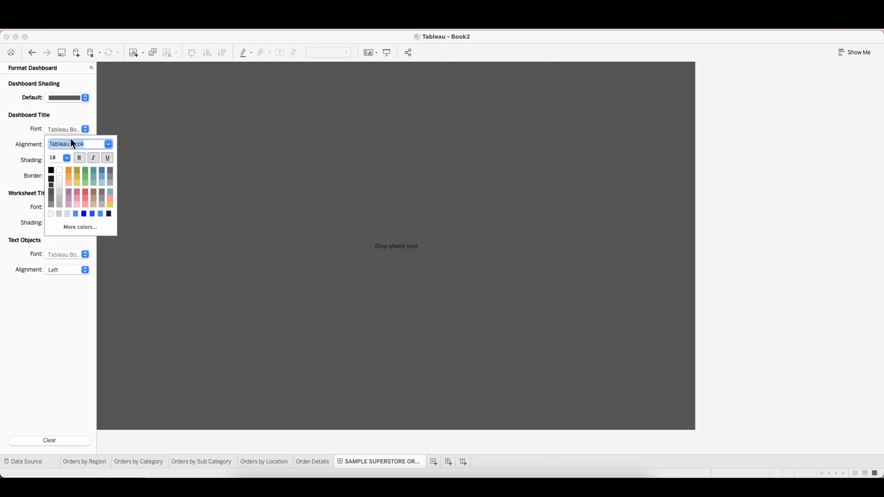
left_click(78, 144)
key("Tab")
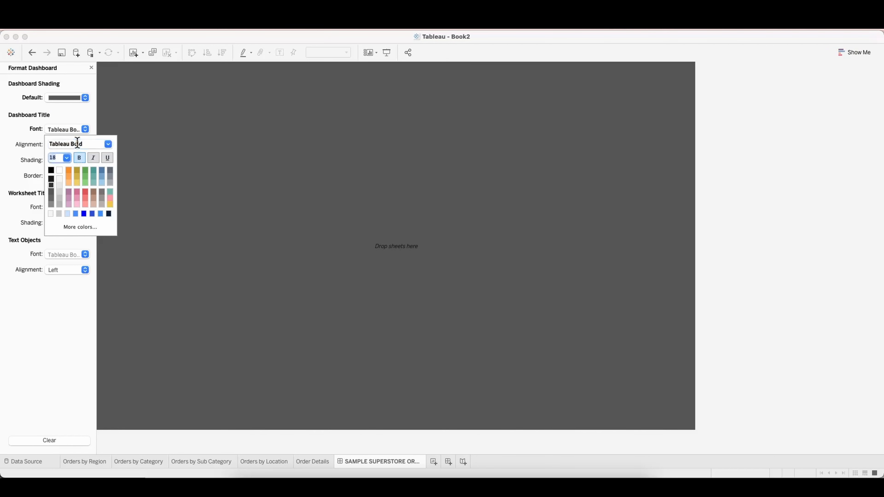
type("28")
key("Return")
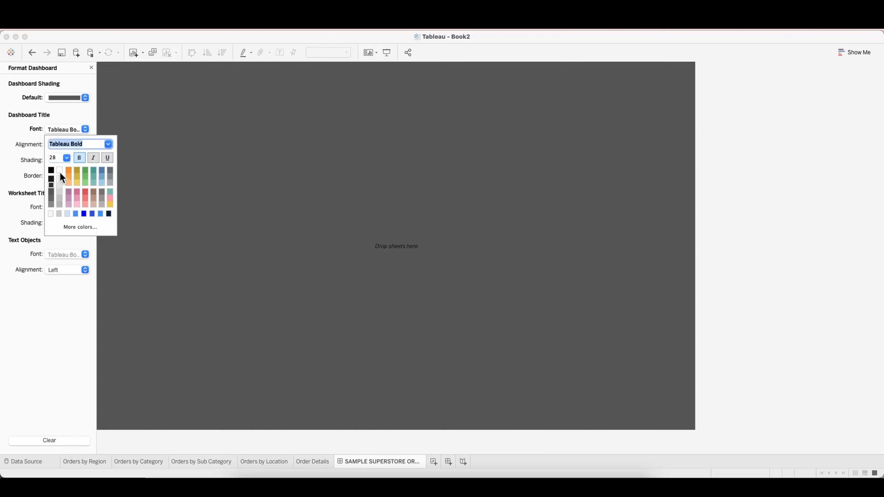
left_click(18, 158)
Step: Center the dashboard title and give it black shading
left_click(67, 144)
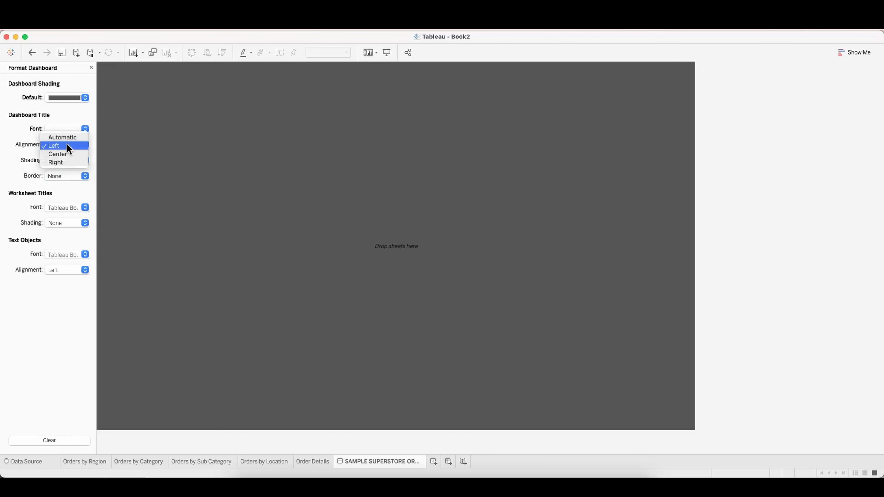
left_click(63, 156)
left_click(57, 159)
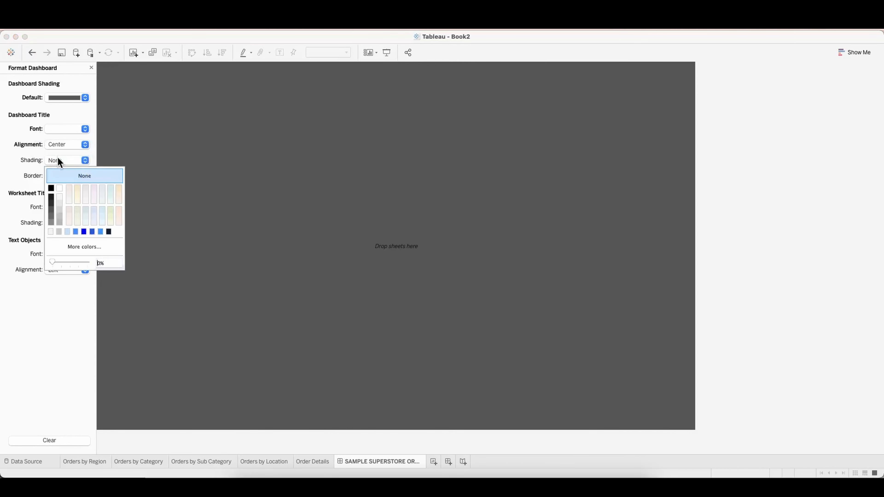
left_click(51, 189)
left_click(18, 180)
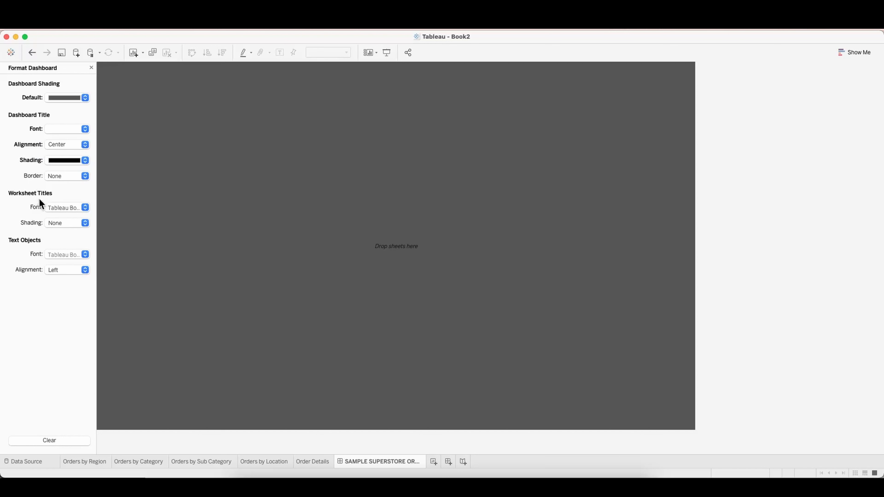
Step: Format the worksheet titles with a white bold font and black shading, and close the dashboard formatting
left_click(51, 208)
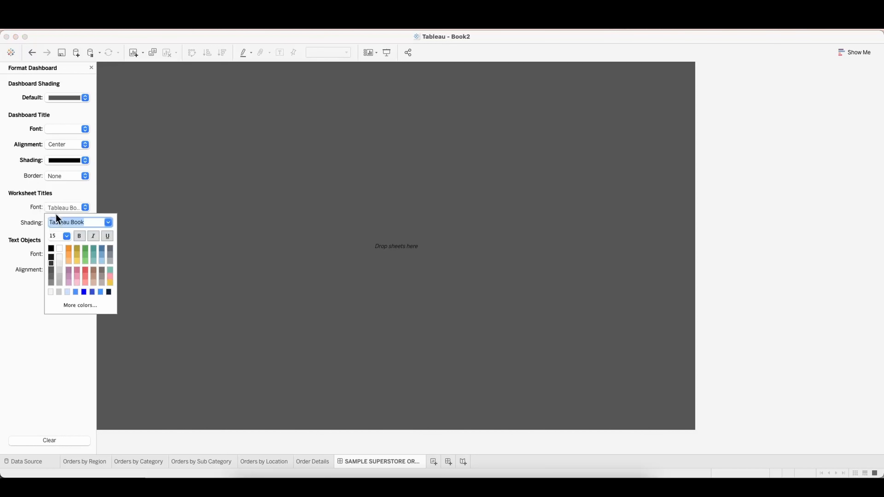
left_click(58, 248)
left_click_drag(71, 222, 77, 222)
left_click(30, 216)
left_click(52, 221)
left_click(51, 251)
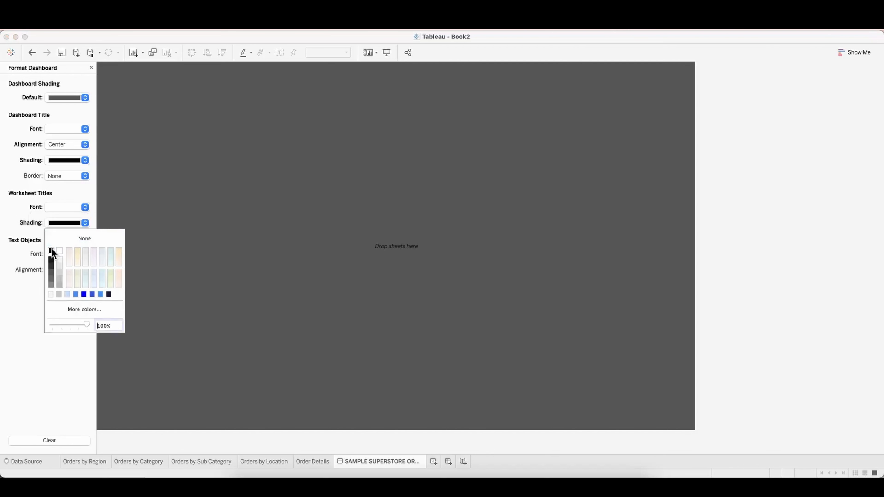
left_click(91, 69)
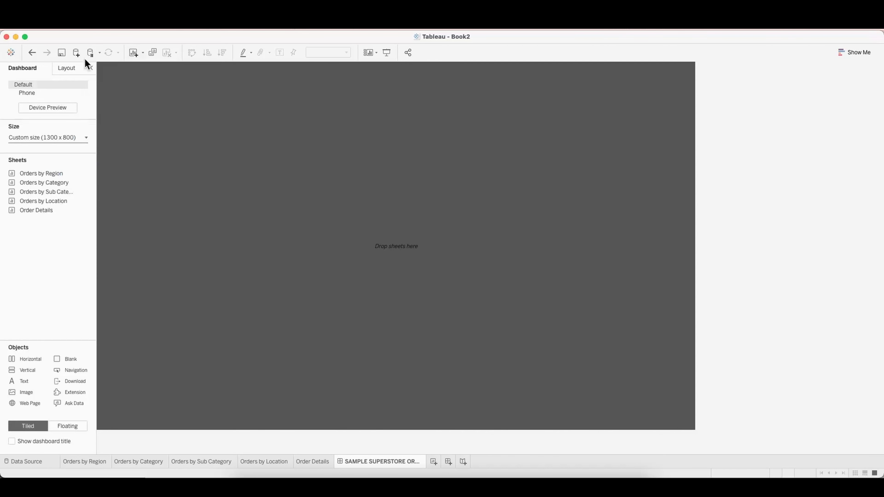
Step: Show the dashboard title and place the Orders by Region sheet beneath it
left_click(34, 443)
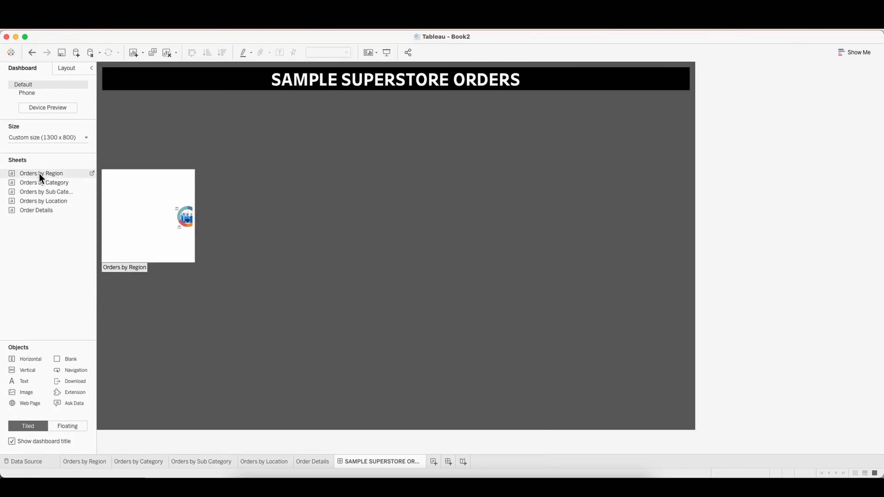
left_click_drag(39, 173, 234, 174)
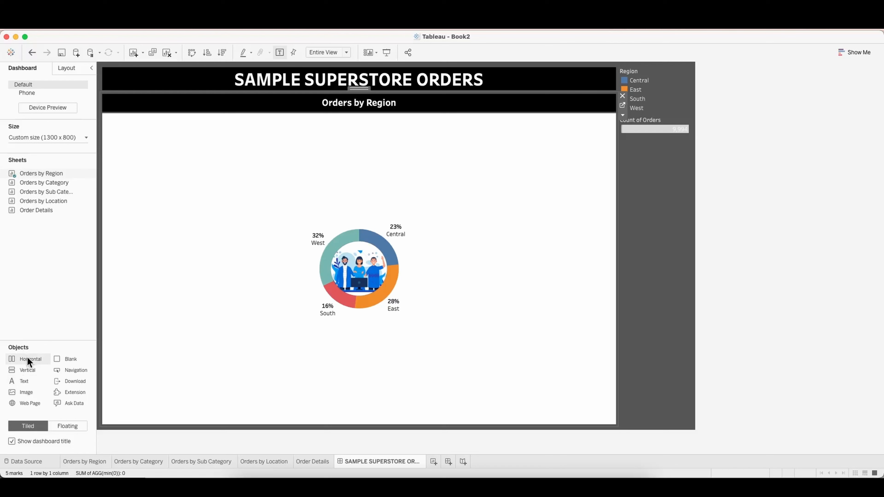
Step: Add a horizontal container below Orders by Region, and place Orders by Category and Orders by Location beside the region chart in the upper row
left_click_drag(26, 357, 309, 391)
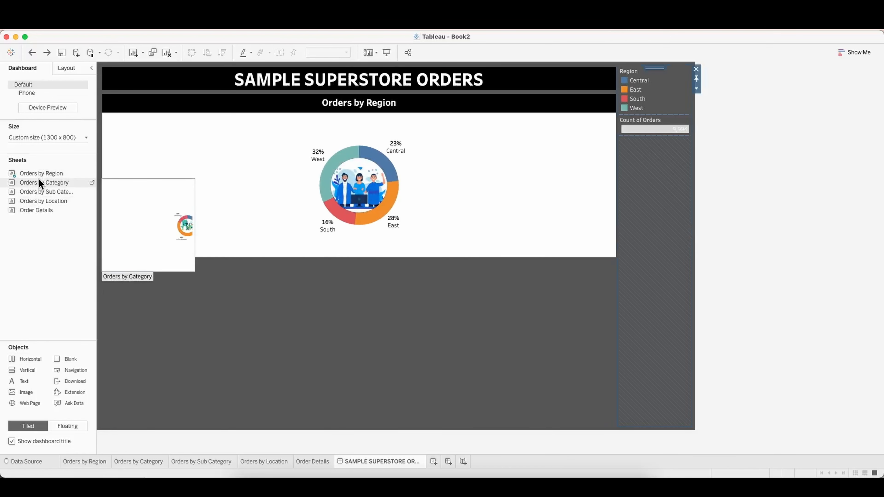
left_click_drag(38, 180, 507, 188)
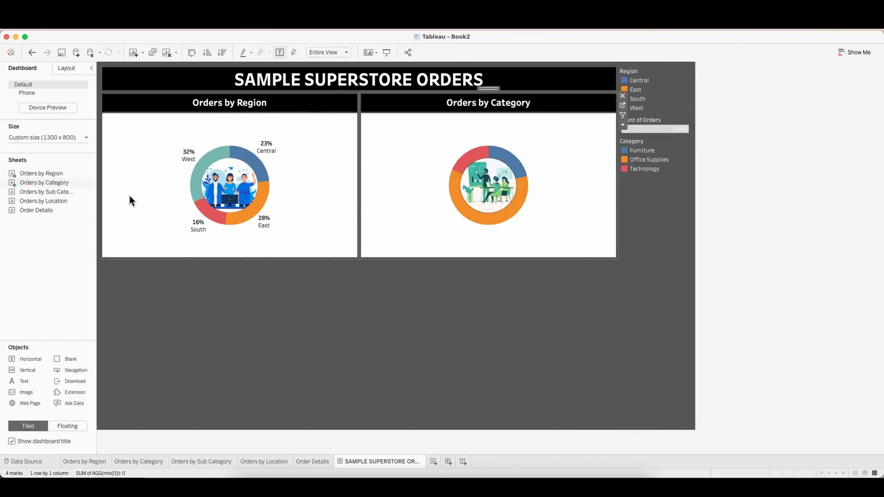
mouse_move(53, 201)
left_mouse_down()
mouse_move(495, 197)
mouse_move(532, 180)
left_mouse_up()
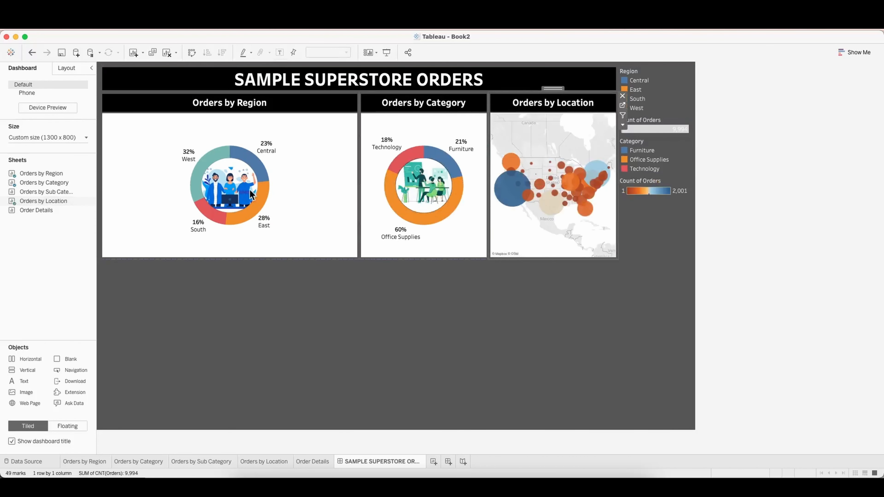
Step: Add a horizontal container to the upper row and move Orders by Region and Orders by Category into it, side by side before the map
left_click_drag(19, 359, 260, 185)
left_click(172, 111)
left_click_drag(168, 87, 335, 119)
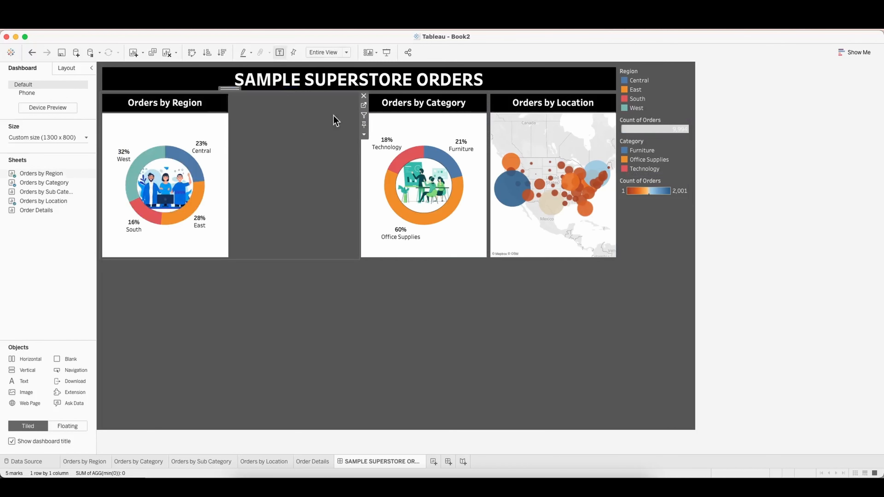
left_click_drag(421, 87, 327, 110)
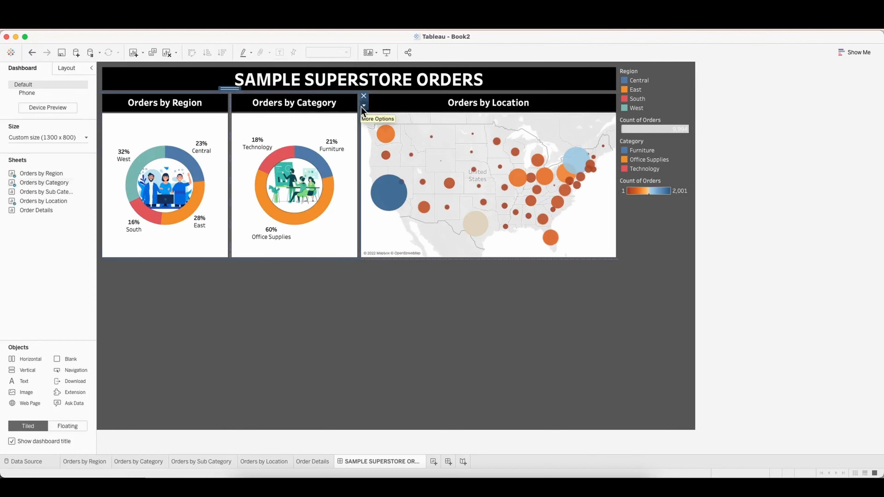
left_click(363, 106)
left_click(376, 123)
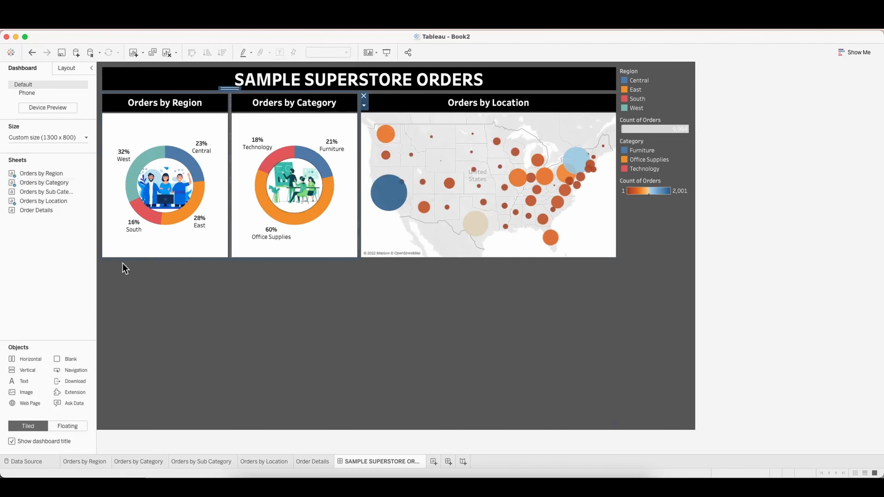
Step: Fill the lower container with Orders by Sub Category and, beside it, the Order Details table
mouse_move(55, 195)
left_click_drag(55, 195, 189, 306)
mouse_move(40, 213)
left_click_drag(39, 213, 457, 345)
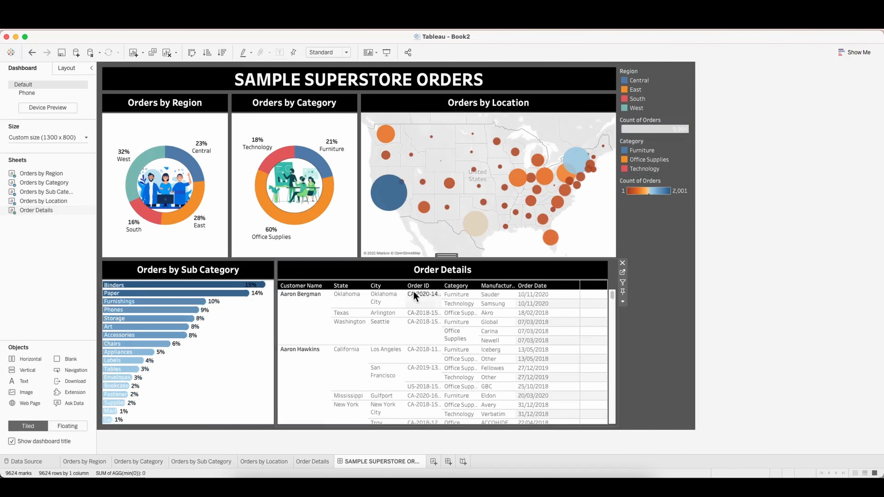
Step: Make the lower row taller and widen Orders by Sub Category to line up with the edge of Orders by Category
left_click_drag(389, 259, 390, 227)
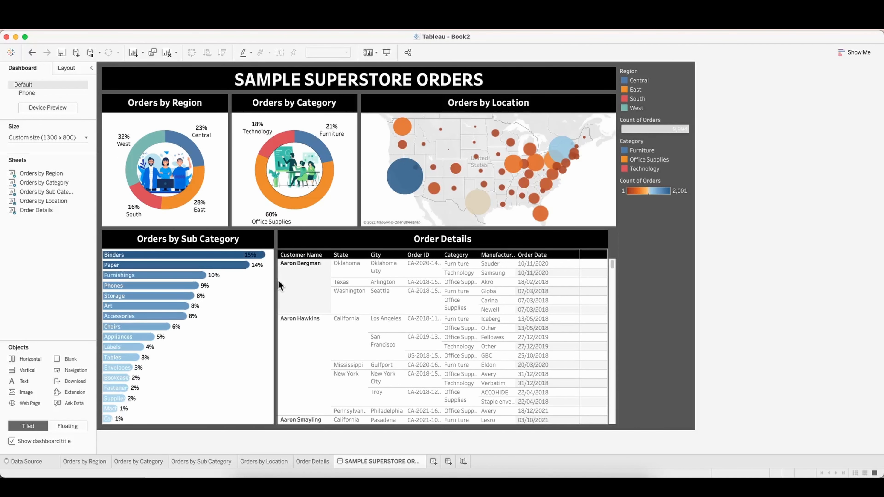
left_click_drag(278, 281, 359, 238)
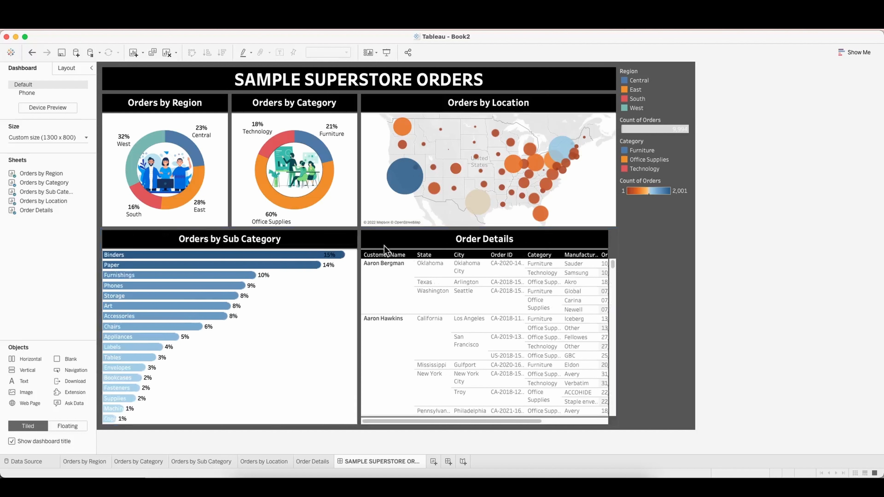
Step: Remove the legend container beside the charts and display the dashboard in presentation mode
left_click(658, 259)
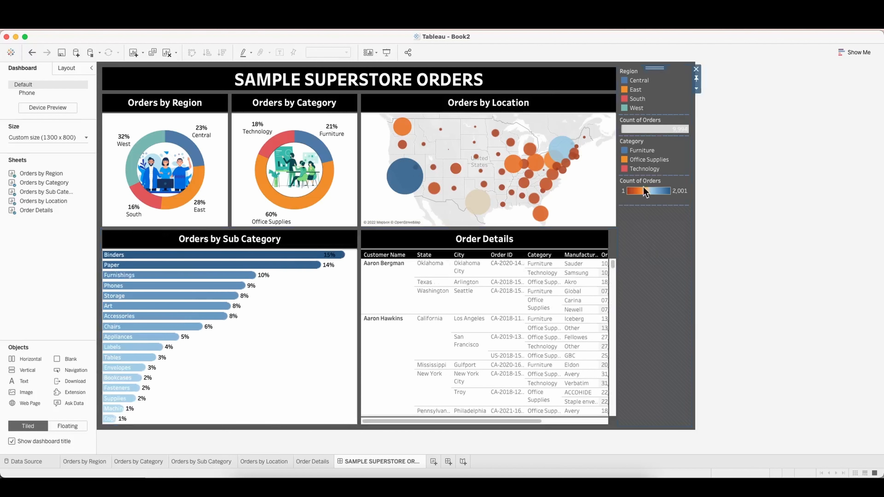
left_click(696, 69)
left_click(495, 275)
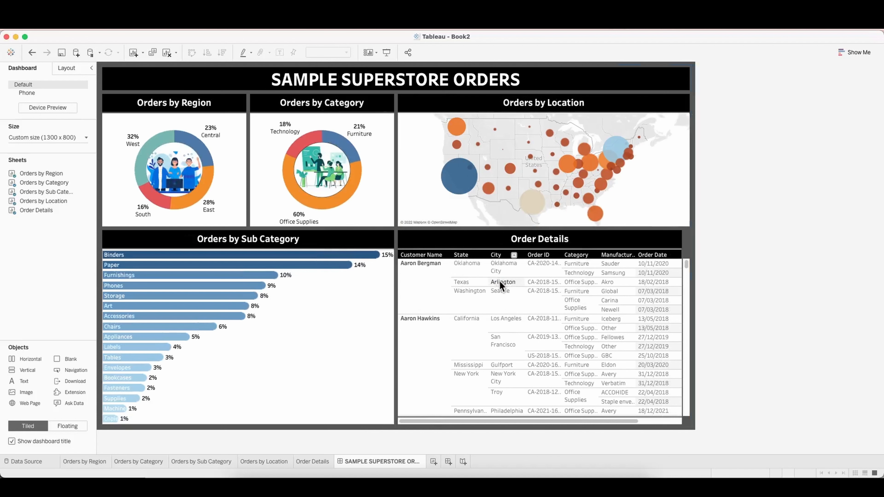
left_click(388, 53)
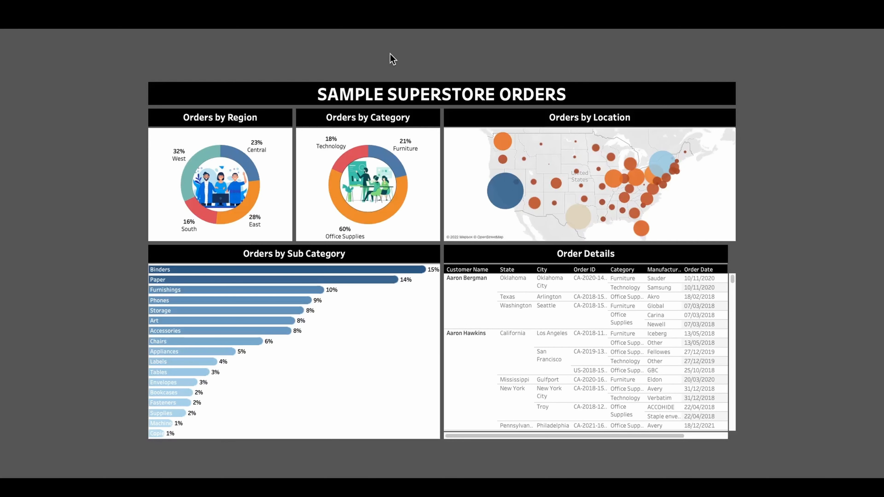